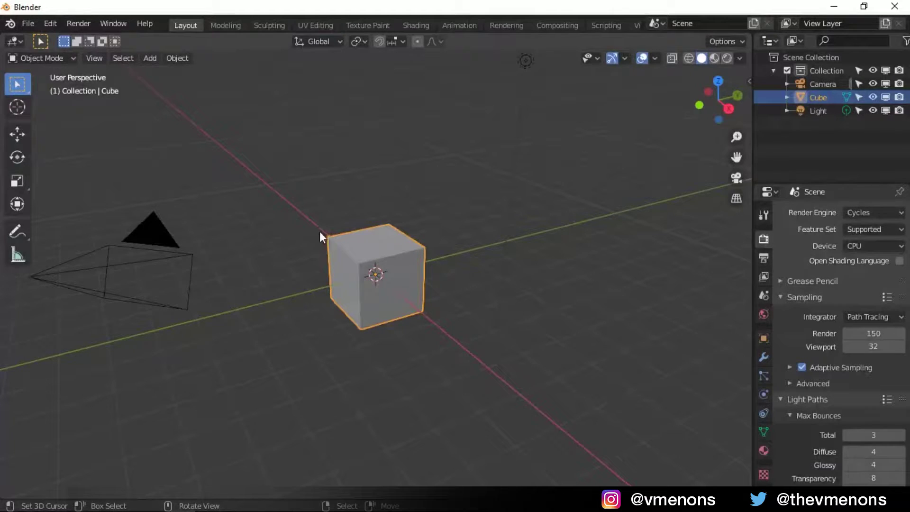
# Step: Extrude the cube's right face outward and scale its end face down toward a point
pyautogui.press('Tab')
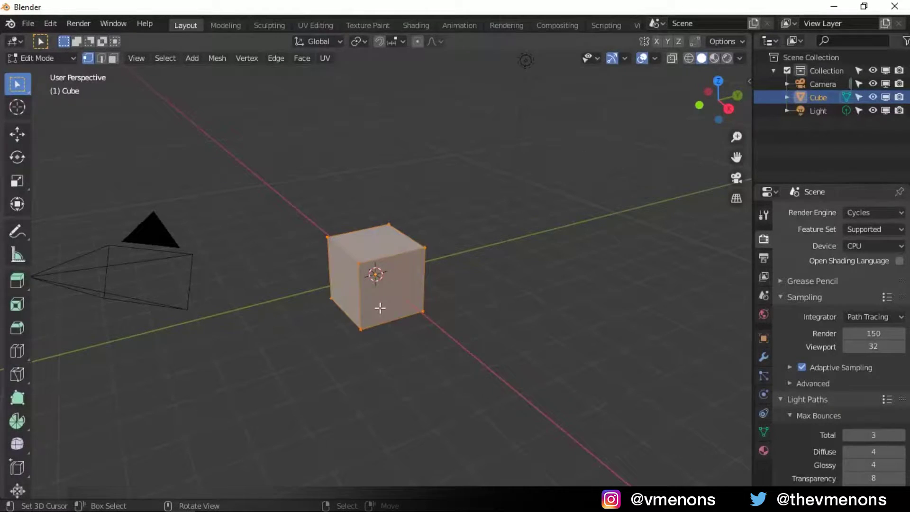
pyautogui.scroll(4, 377, 307)
pyautogui.moveTo(378, 307); pyautogui.dragTo(446, 306, button='middle')
pyautogui.click(415, 305)
pyautogui.press('e')
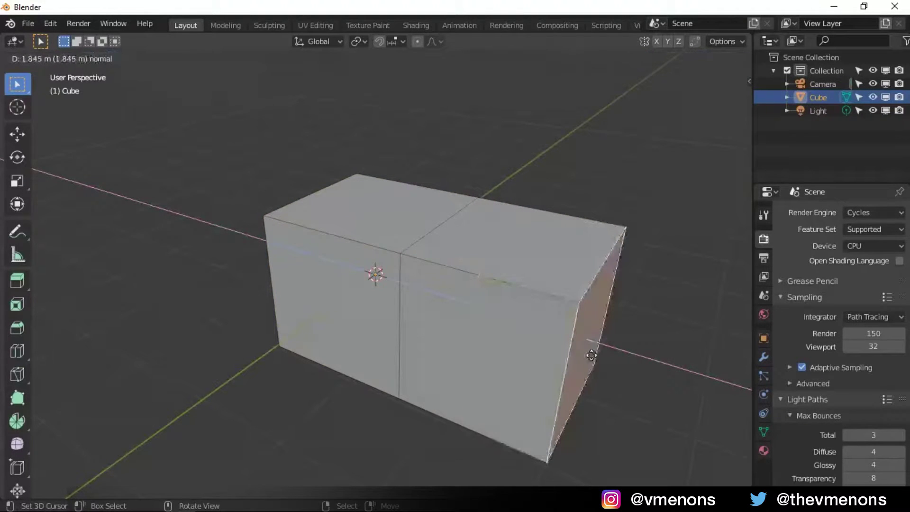
pyautogui.click(624, 371)
pyautogui.press('s')
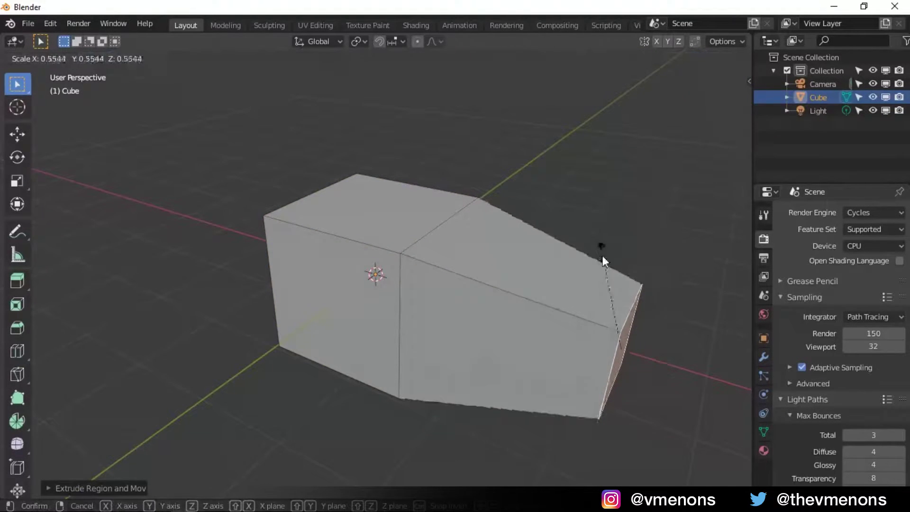
pyautogui.click(622, 338)
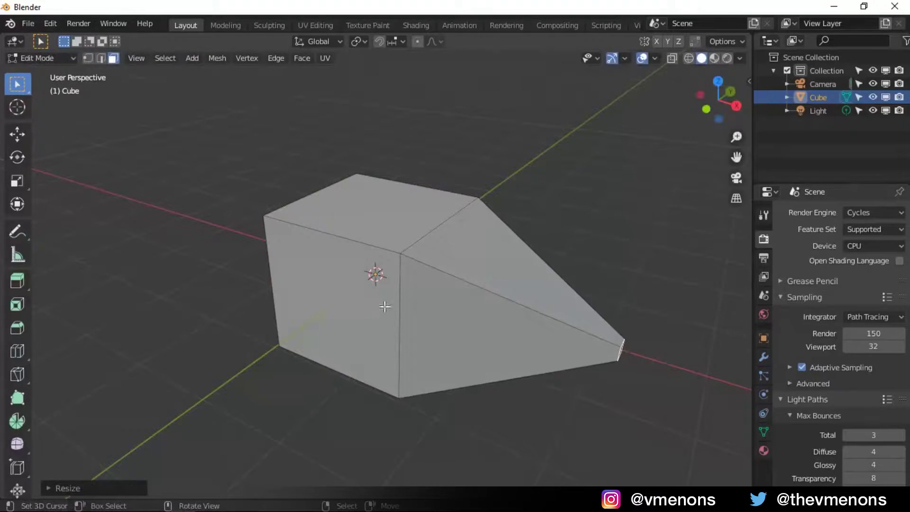
# Step: Extrude the left face and scale its end to a point, forming a double-pointed crystal
pyautogui.moveTo(382, 305); pyautogui.dragTo(406, 305, button='middle')
pyautogui.press('e')
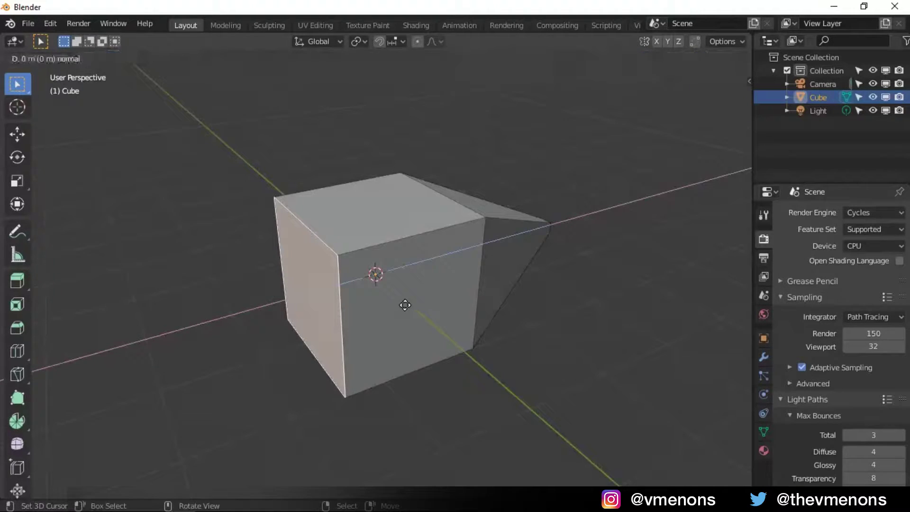
pyautogui.click(221, 380)
pyautogui.press('s')
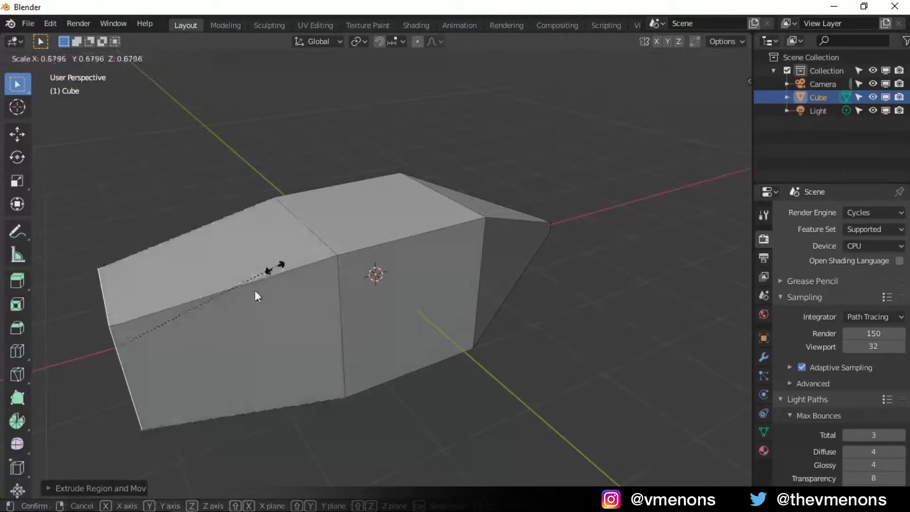
pyautogui.click(136, 341)
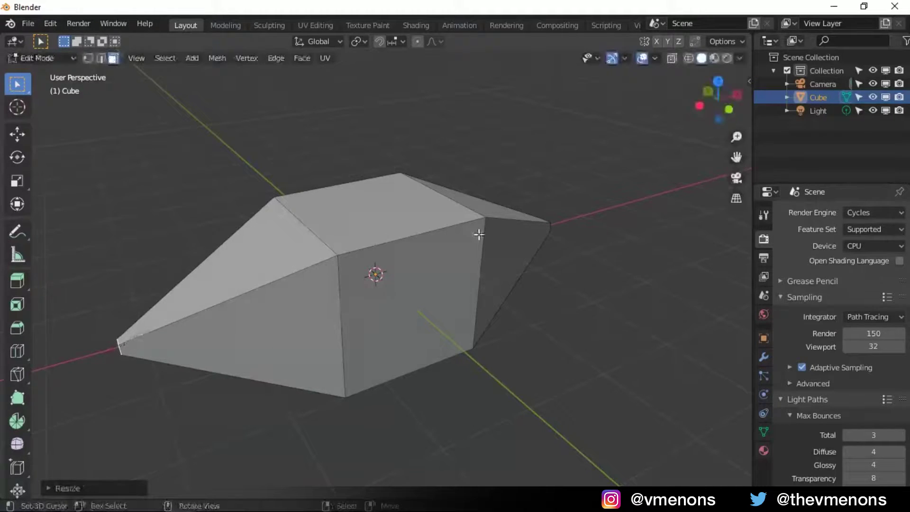
pyautogui.moveTo(477, 234); pyautogui.dragTo(423, 201, button='middle')
pyautogui.scroll(-3, 423, 201)
# Step: Subdivide the whole crystal mesh with 4 cuts
pyautogui.press('Tab')
pyautogui.press('Tab')
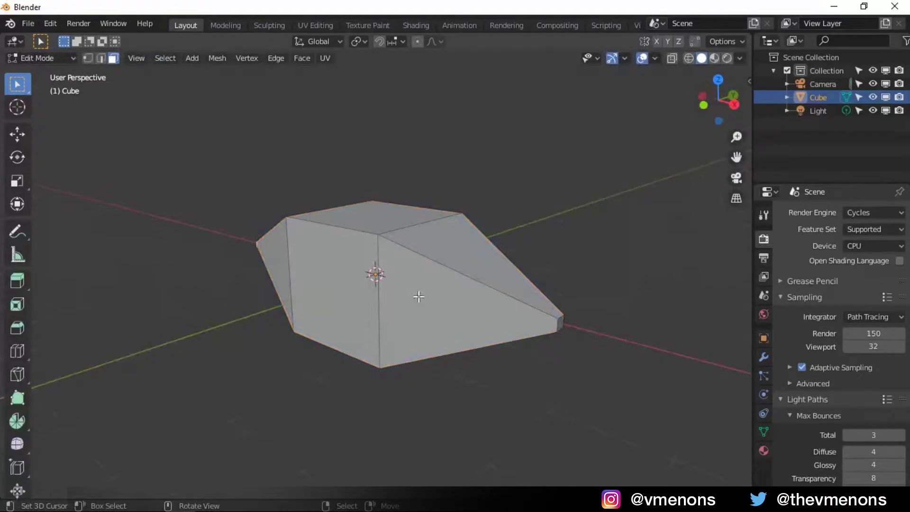
pyautogui.press('a')
pyautogui.rightClick(418, 294)
pyautogui.click(396, 228)
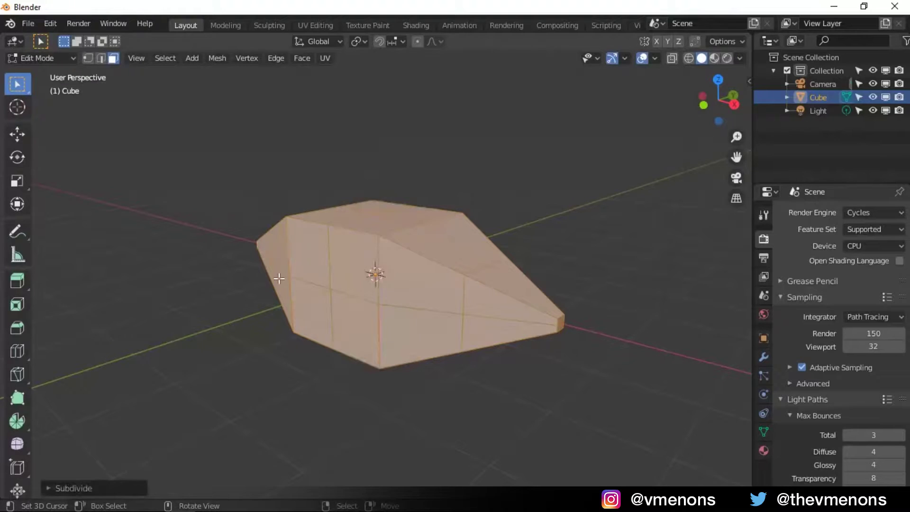
pyautogui.click(47, 487)
pyautogui.click(215, 398)
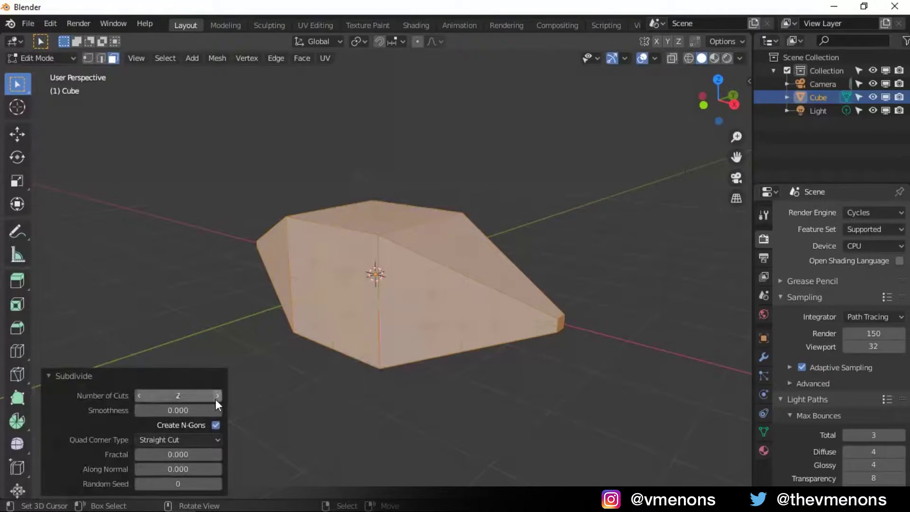
pyautogui.click(216, 400)
pyautogui.click(216, 399)
pyautogui.moveTo(264, 370); pyautogui.dragTo(440, 361, button='middle')
# Step: Duplicate the crystal in place as Cube.001
pyautogui.press('Tab')
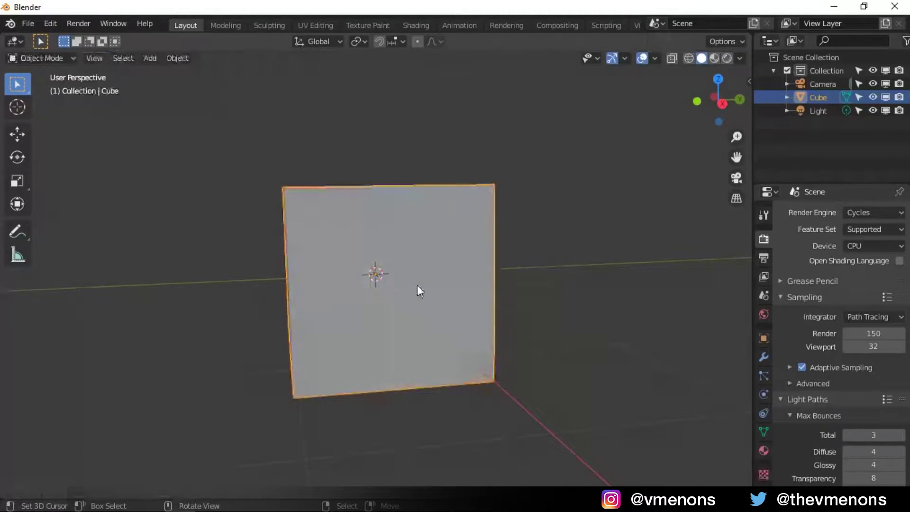
pyautogui.moveTo(417, 286); pyautogui.dragTo(387, 310, button='middle')
pyautogui.press('Tab')
pyautogui.press('Tab')
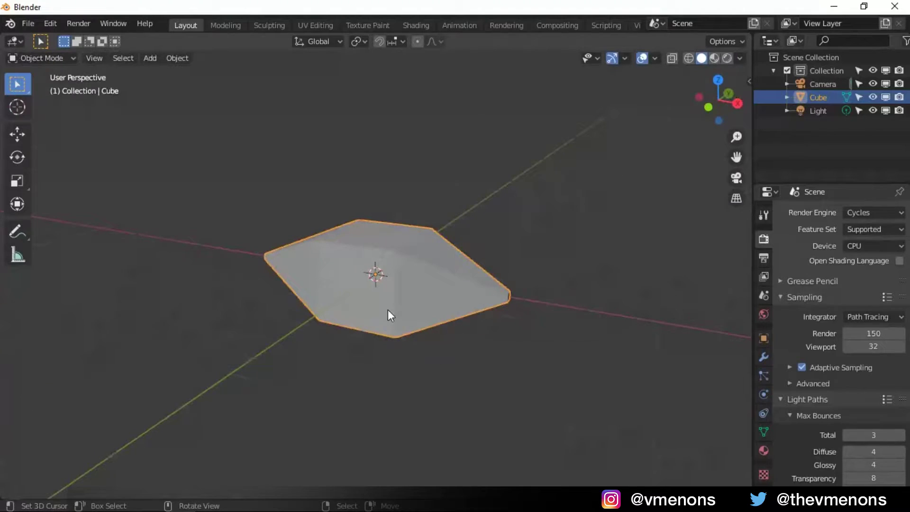
pyautogui.hotkey('shift', 'd')
pyautogui.rightClick(419, 278)
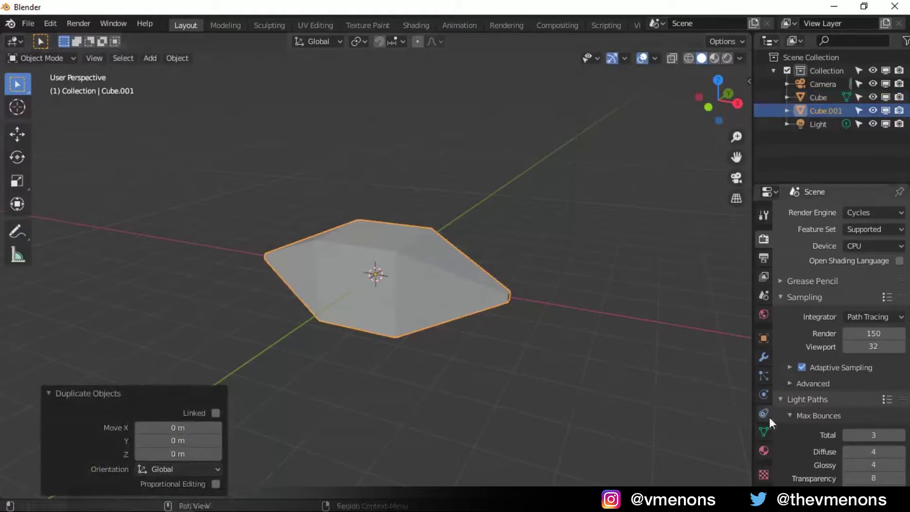
# Step: Add a Wireframe modifier to the duplicate and hide the viewport overlays
pyautogui.click(762, 357)
pyautogui.click(820, 214)
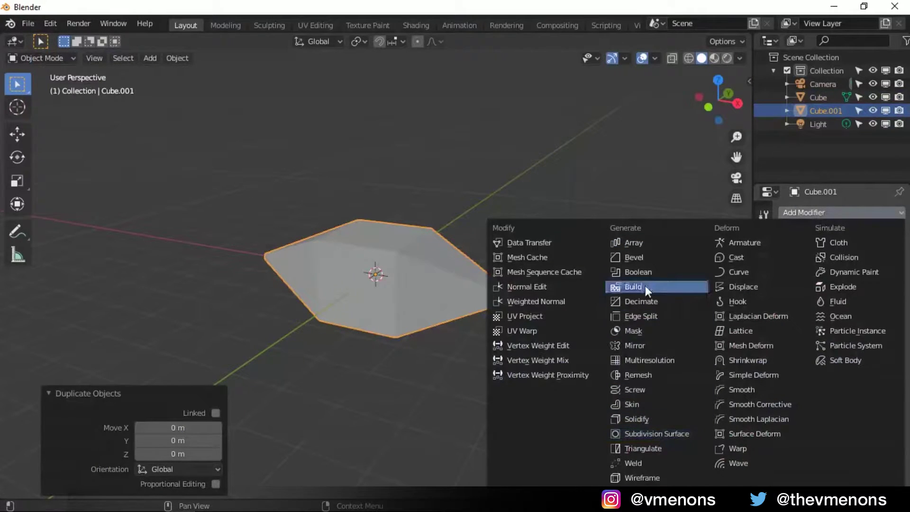
pyautogui.click(640, 478)
pyautogui.scroll(5, 395, 318)
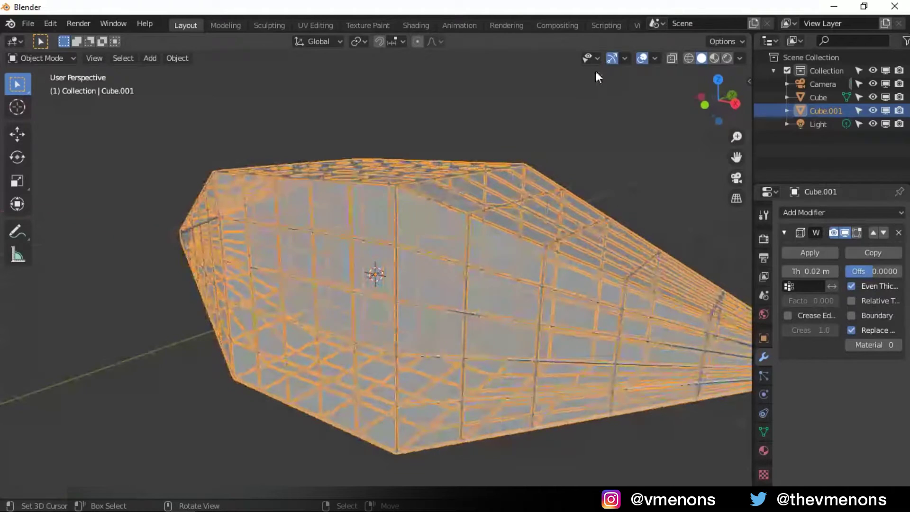
pyautogui.click(643, 58)
pyautogui.moveTo(625, 190); pyautogui.dragTo(471, 314, button='middle')
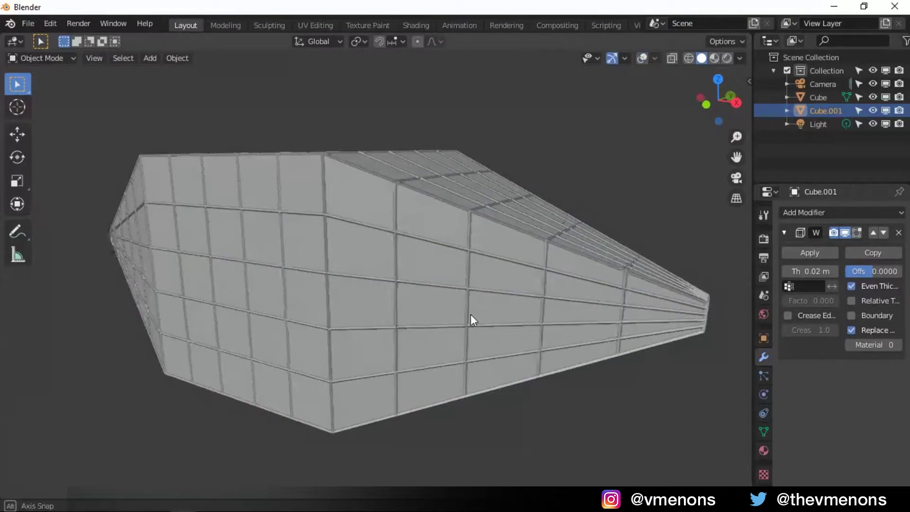
pyautogui.scroll(3, 379, 280)
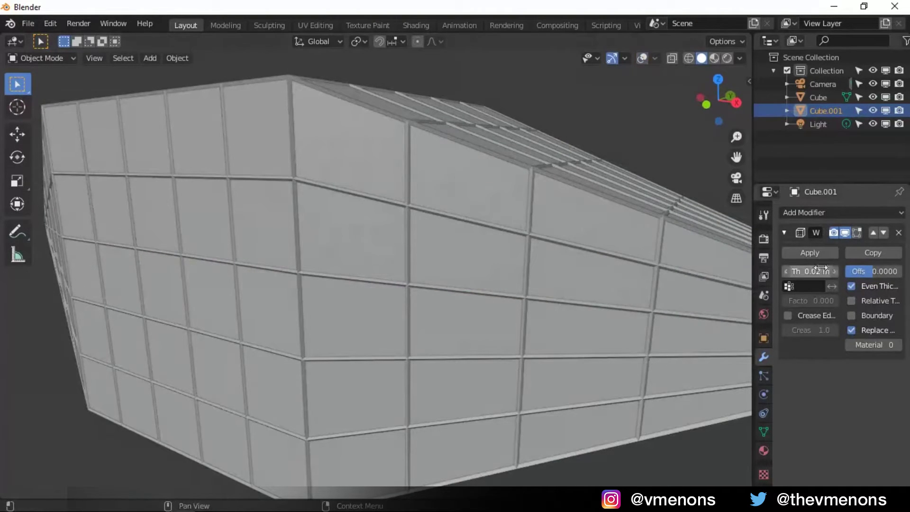
# Step: Set the Wireframe modifier's thickness to 0.01 m
pyautogui.moveTo(795, 270); pyautogui.dragTo(729, 267)
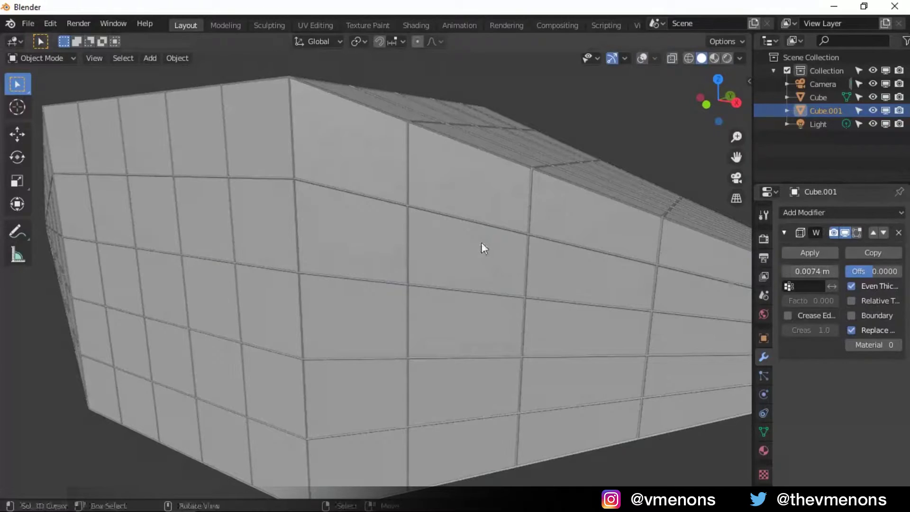
pyautogui.scroll(-6, 482, 248)
pyautogui.moveTo(501, 297); pyautogui.dragTo(475, 300, button='middle')
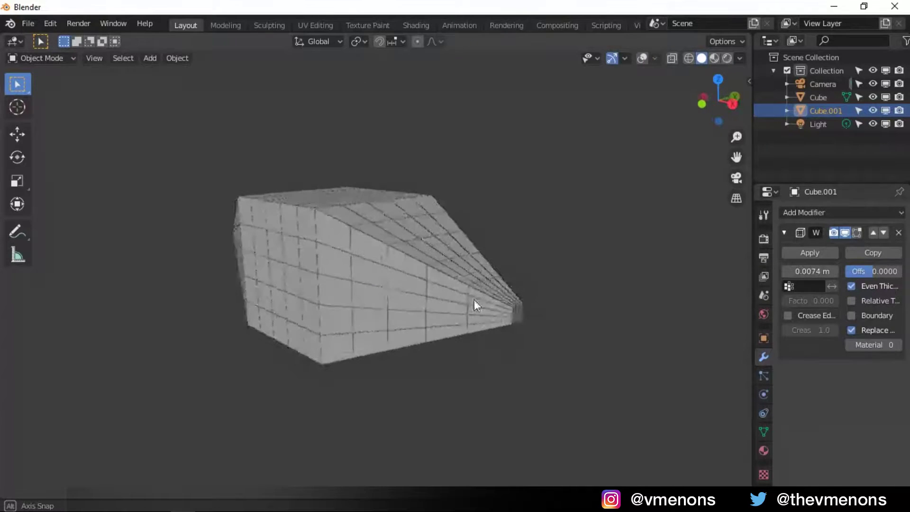
pyautogui.click(822, 277)
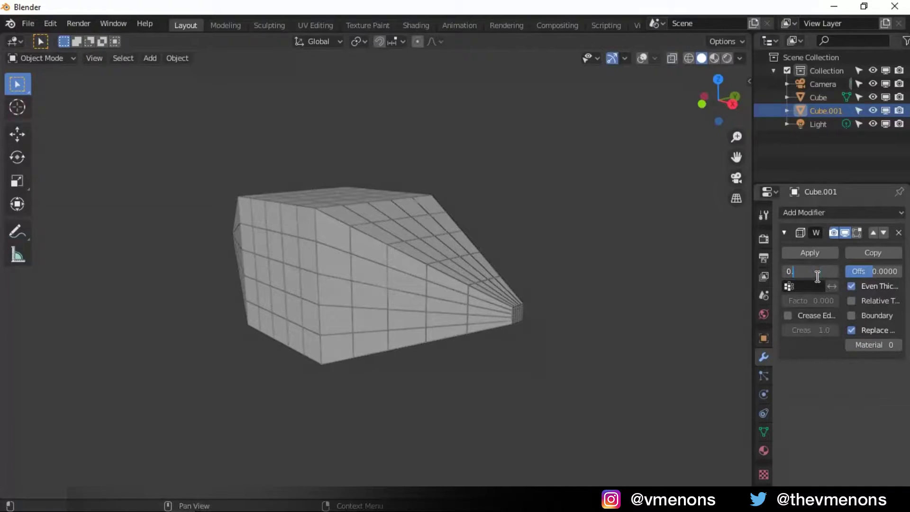
pyautogui.press('Return')
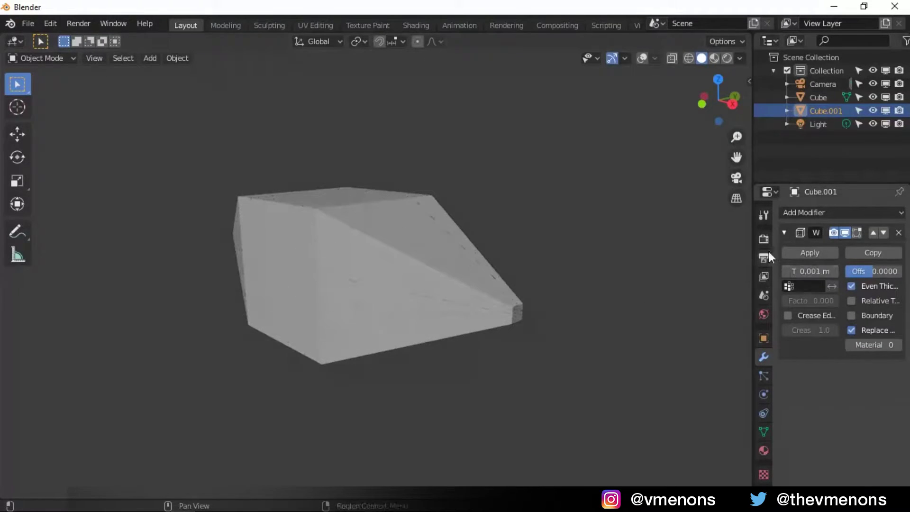
pyautogui.click(812, 270)
pyautogui.write('0.01')
pyautogui.press('Return')
pyautogui.scroll(8, 358, 265)
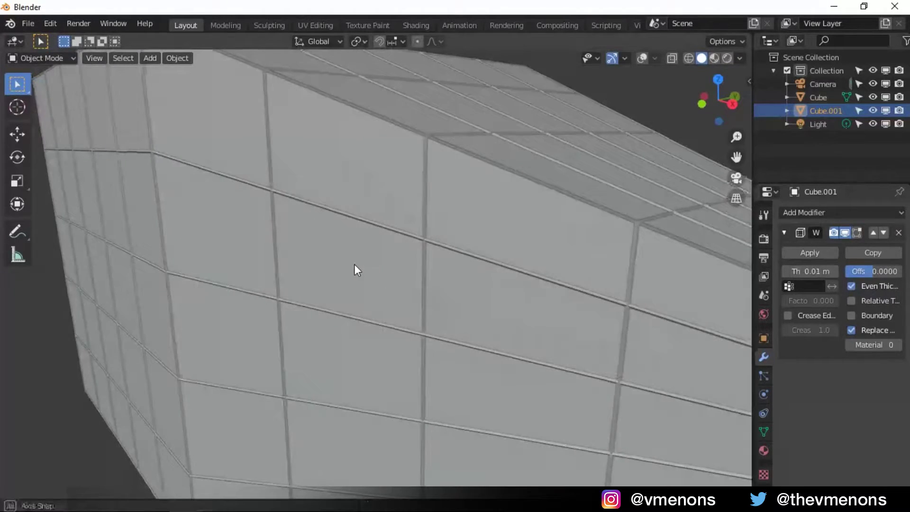
pyautogui.scroll(-8, 368, 257)
# Step: Select the original Cube, restore overlays, and start the Shortcut VUr key display docked left
pyautogui.moveTo(402, 287); pyautogui.dragTo(320, 230, button='middle')
pyautogui.click(328, 227)
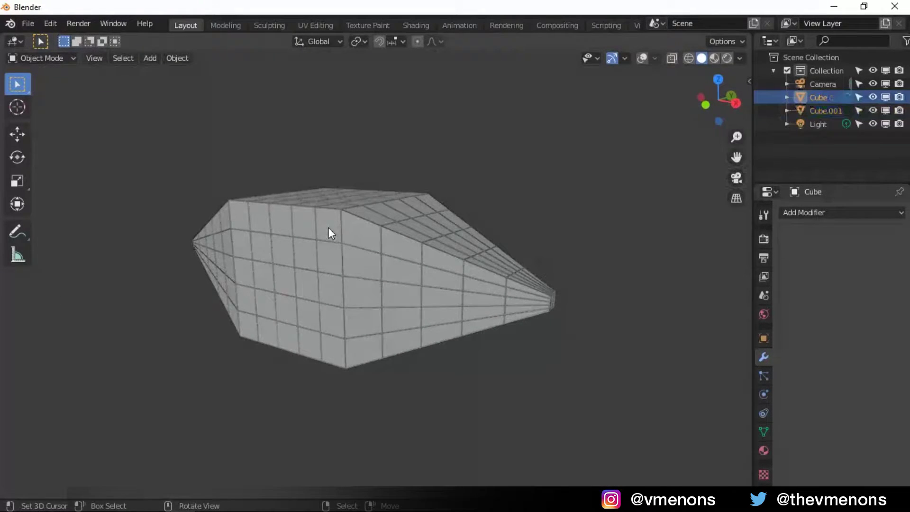
pyautogui.click(642, 59)
pyautogui.press('n')
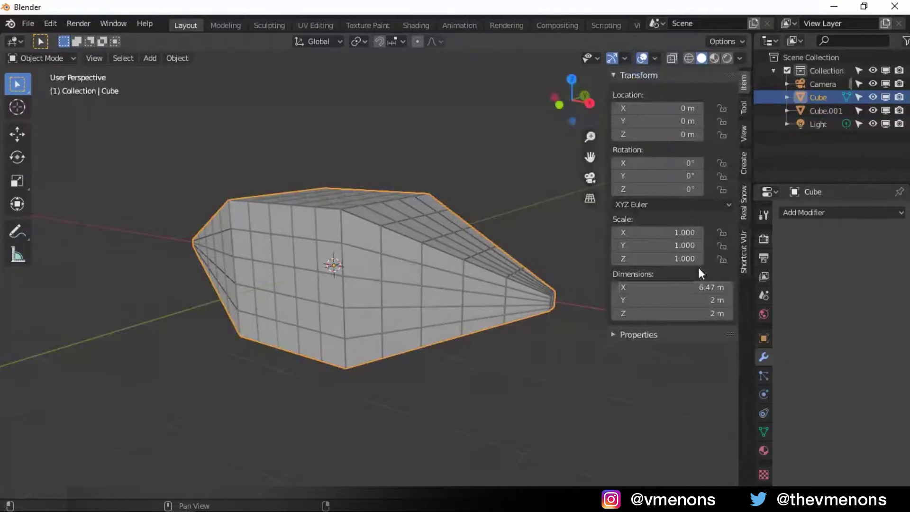
pyautogui.click(745, 251)
pyautogui.click(691, 93)
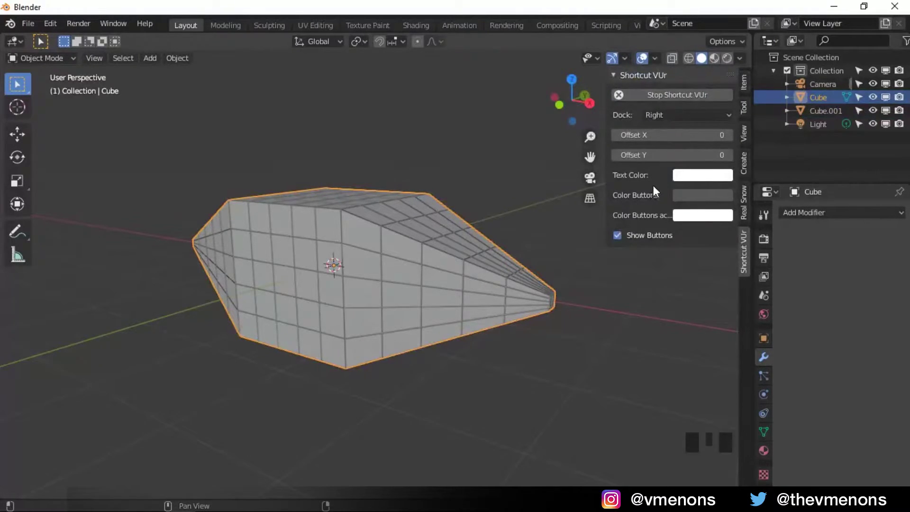
pyautogui.click(673, 115)
pyautogui.click(657, 129)
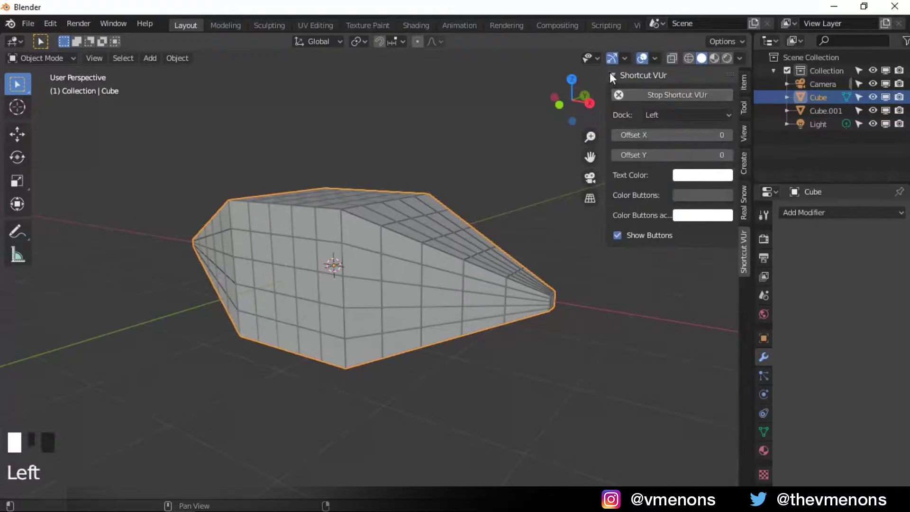
# Step: Duplicate the original Cube in place as Cube.002
pyautogui.press('n')
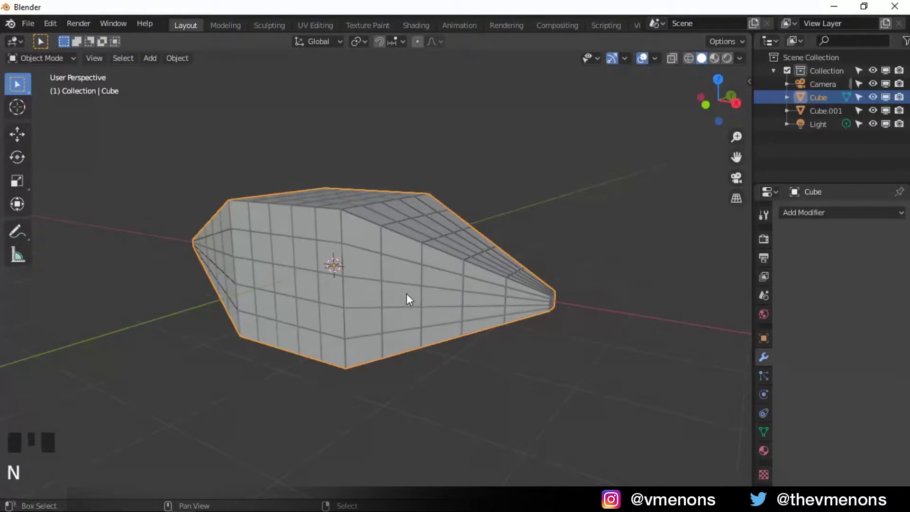
pyautogui.hotkey('shift', 'd')
pyautogui.rightClick(406, 294)
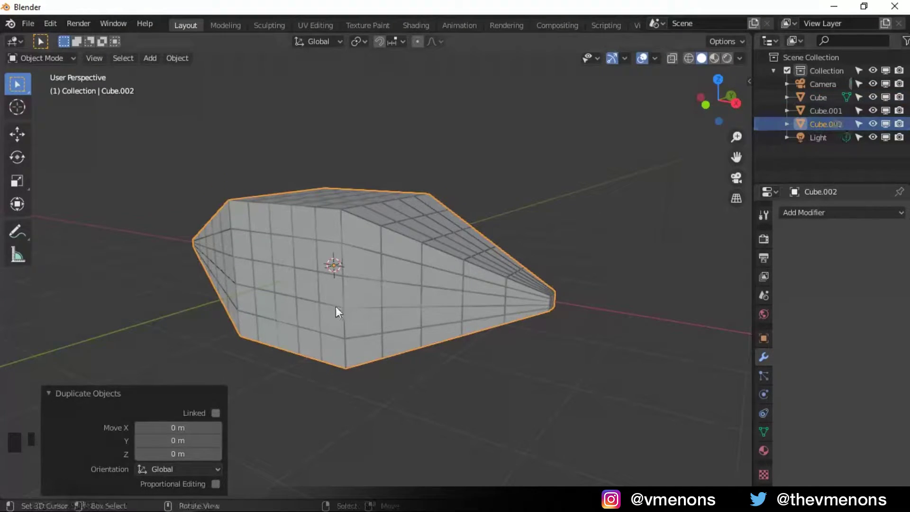
# Step: Rename Cube to 'Original', Cube.001 to 'Wireframe' and Cube.002 to 'In between'
pyautogui.click(817, 93)
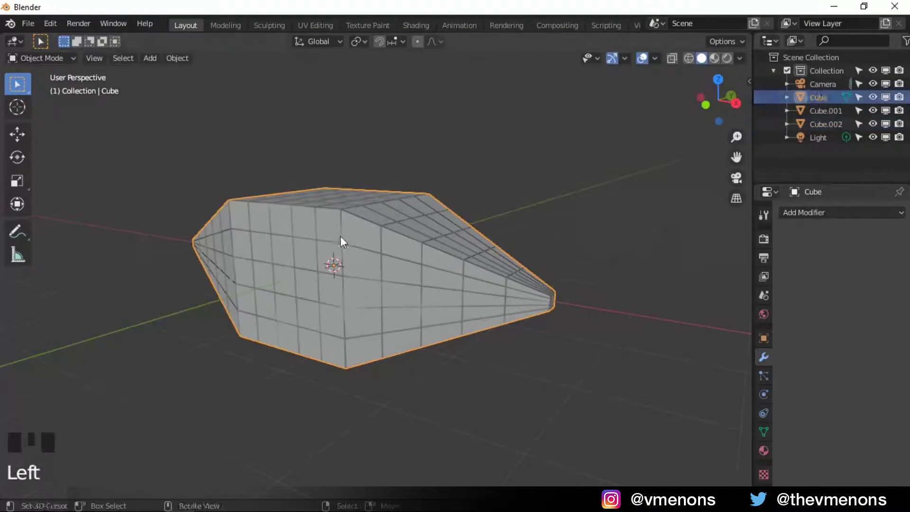
pyautogui.press('F2')
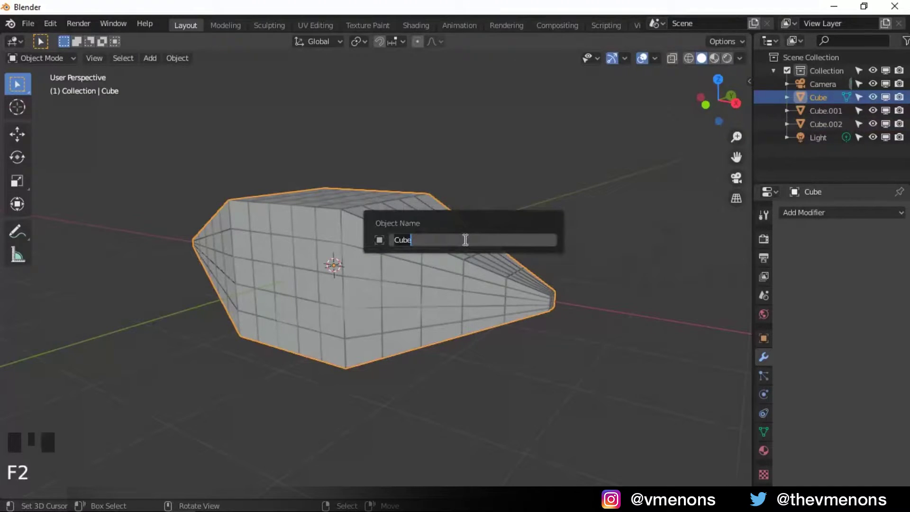
pyautogui.write('Original')
pyautogui.press('Return')
pyautogui.click(827, 96)
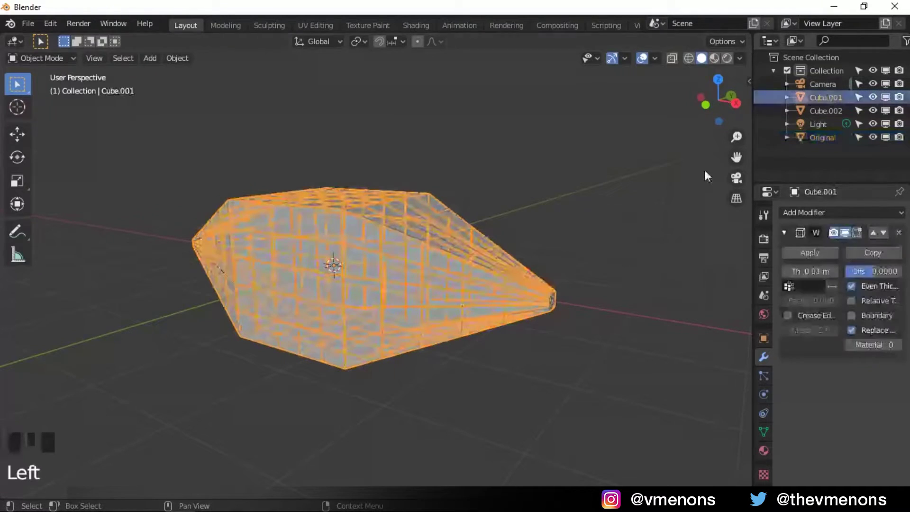
pyautogui.press('F2')
pyautogui.write('Wireframe')
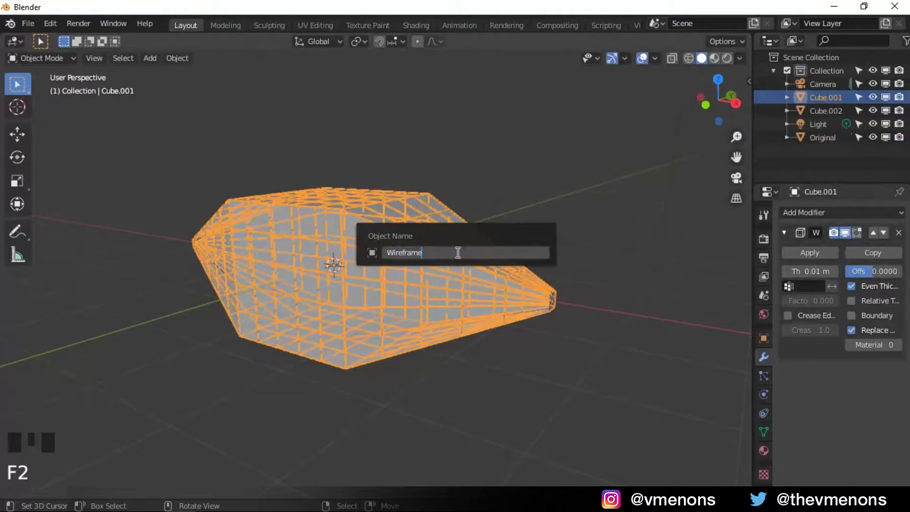
pyautogui.press('Return')
pyautogui.click(826, 97)
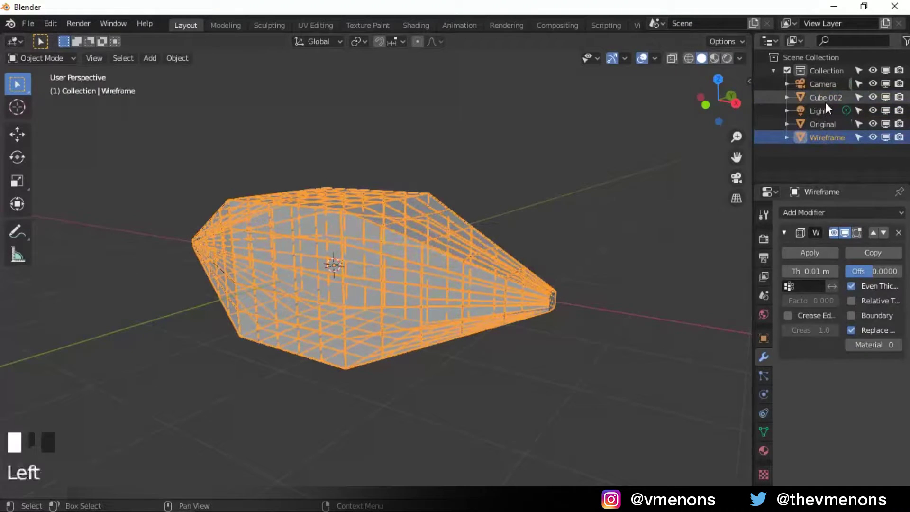
pyautogui.press('F2')
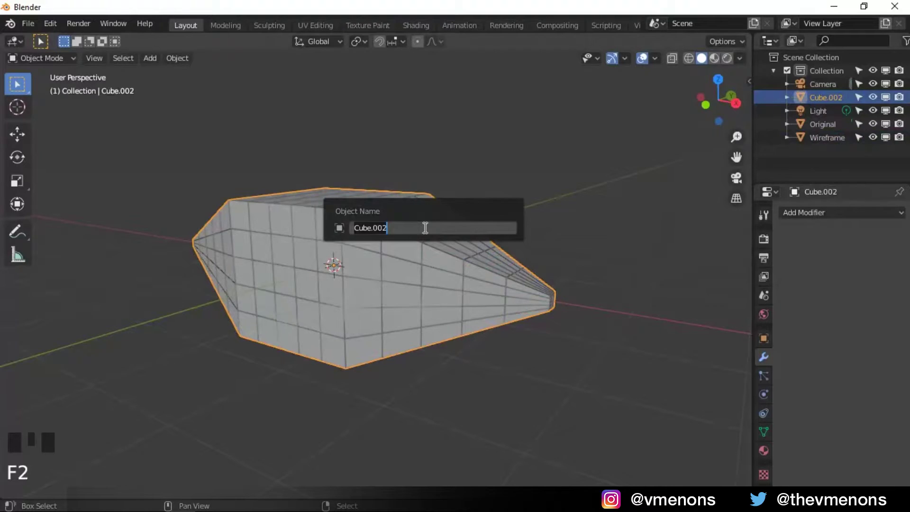
pyautogui.write('In')
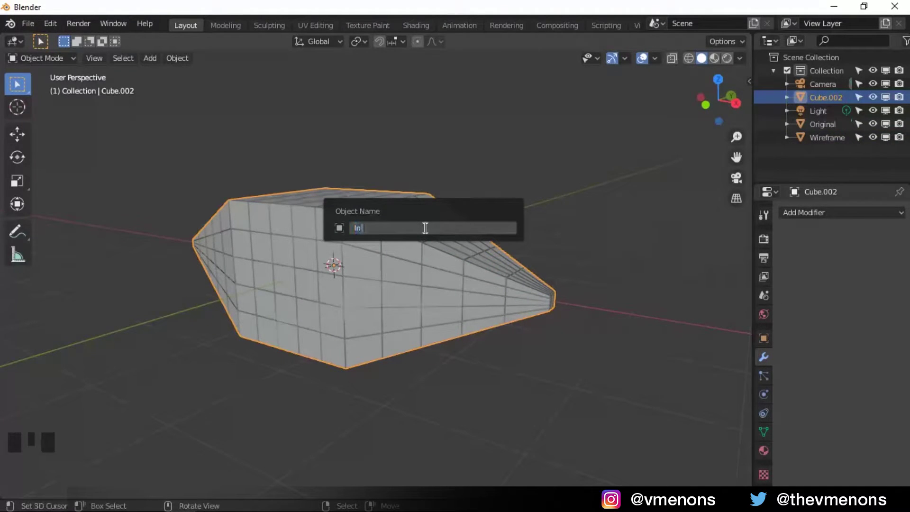
pyautogui.write(' between')
pyautogui.press('Return')
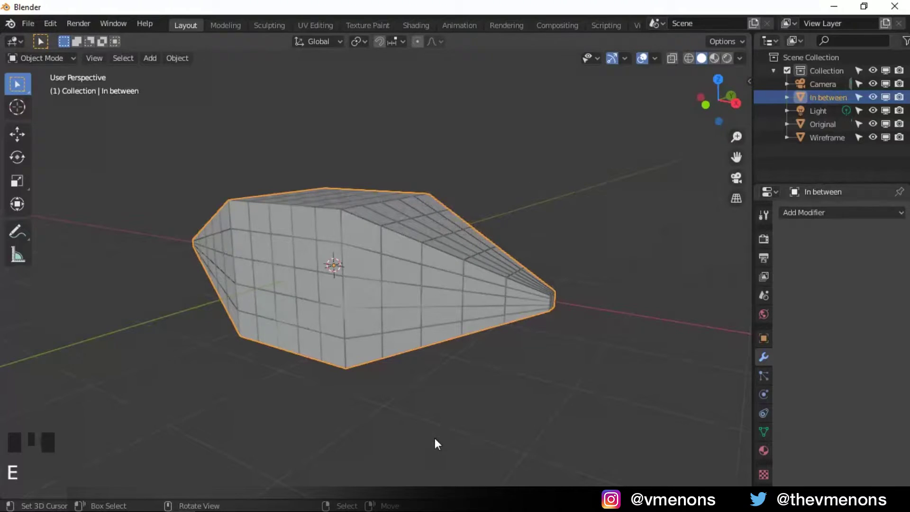
pyautogui.rightClick(705, 282)
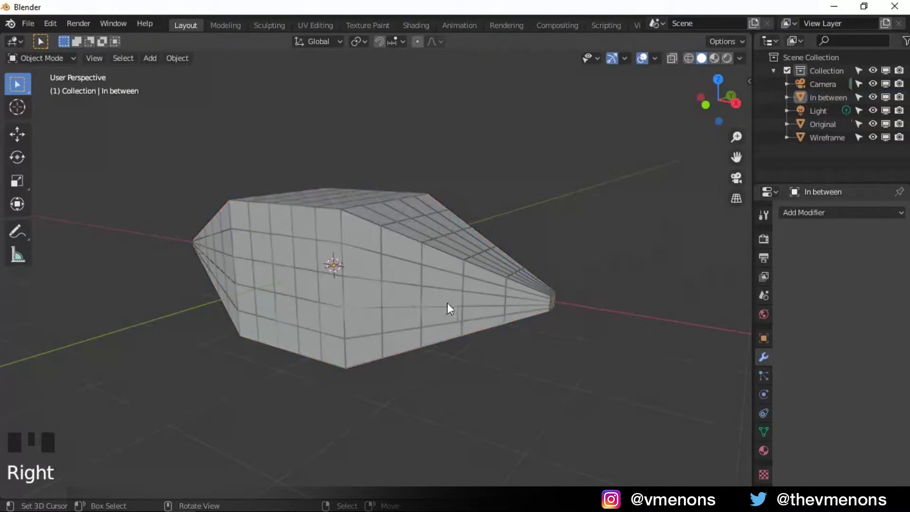
# Step: Add a new cube at the origin and scale it up to 3.549
pyautogui.hotkey('shift', 'a')
pyautogui.moveTo(439, 240)
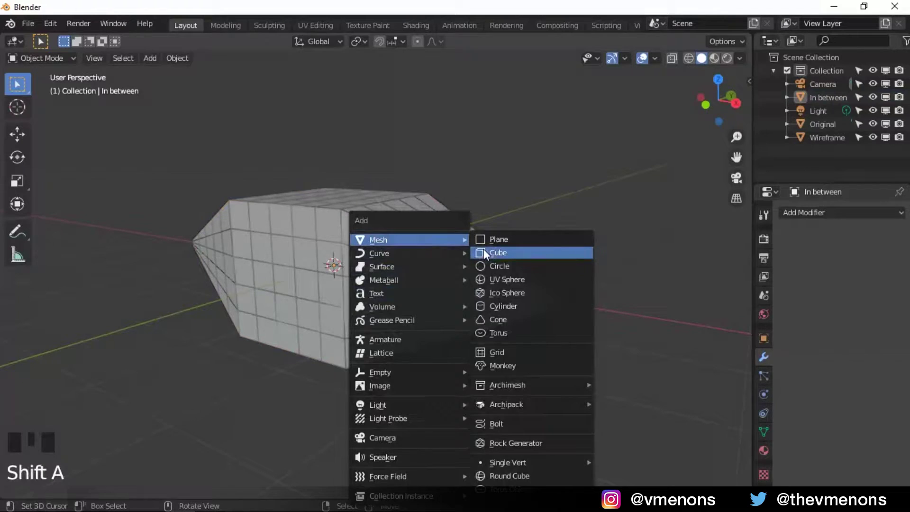
pyautogui.click(485, 250)
pyautogui.moveTo(598, 220); pyautogui.dragTo(550, 227, button='middle')
pyautogui.press('s')
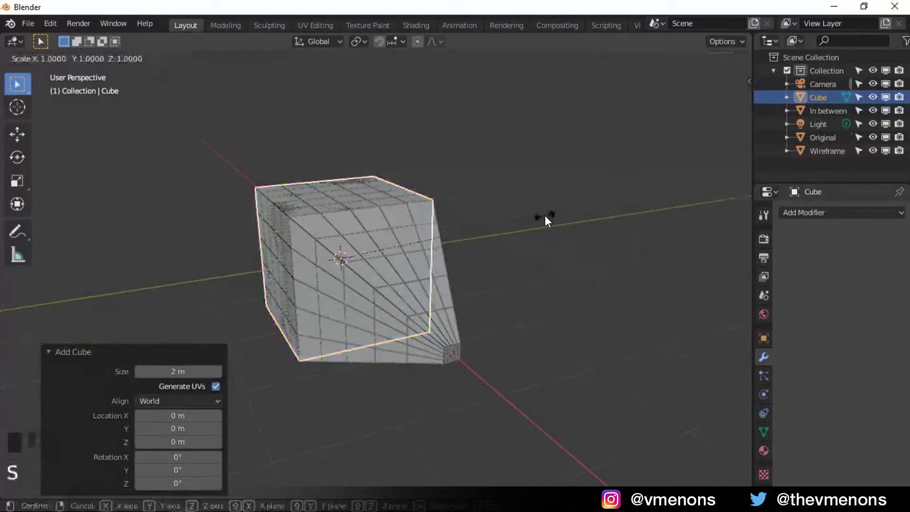
pyautogui.click(329, 237)
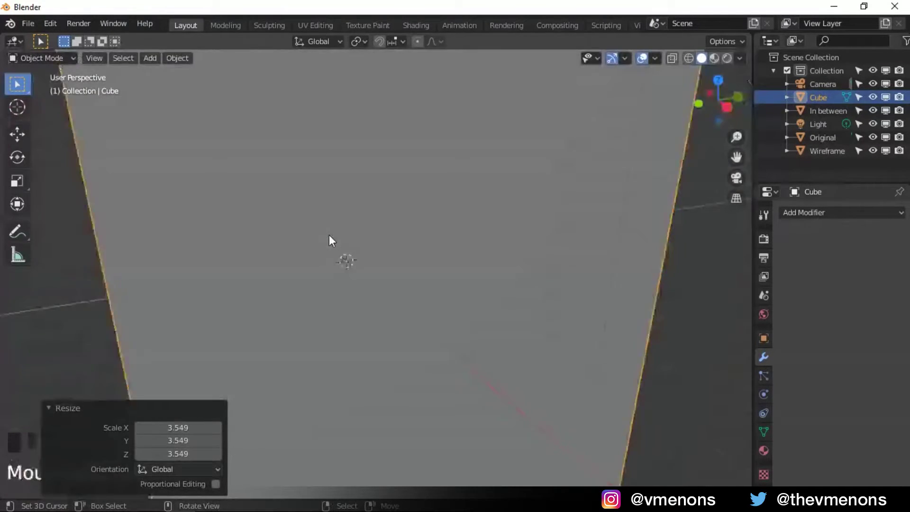
pyautogui.scroll(-5, 330, 235)
pyautogui.moveTo(297, 276); pyautogui.dragTo(436, 323, button='middle')
# Step: Squash the cube to 0.094 along X into a thin slab
pyautogui.press('s')
pyautogui.press('x')
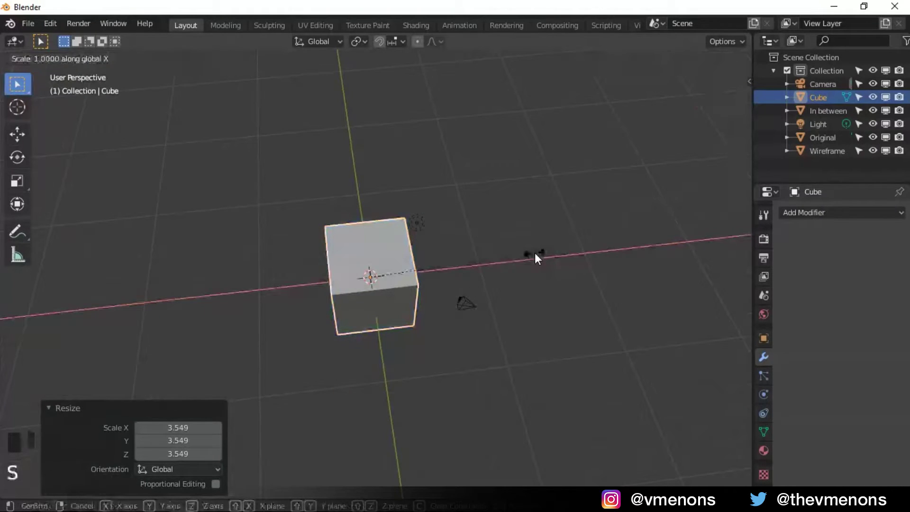
pyautogui.click(386, 276)
pyautogui.moveTo(468, 383); pyautogui.dragTo(374, 244, button='middle')
pyautogui.scroll(3, 389, 361)
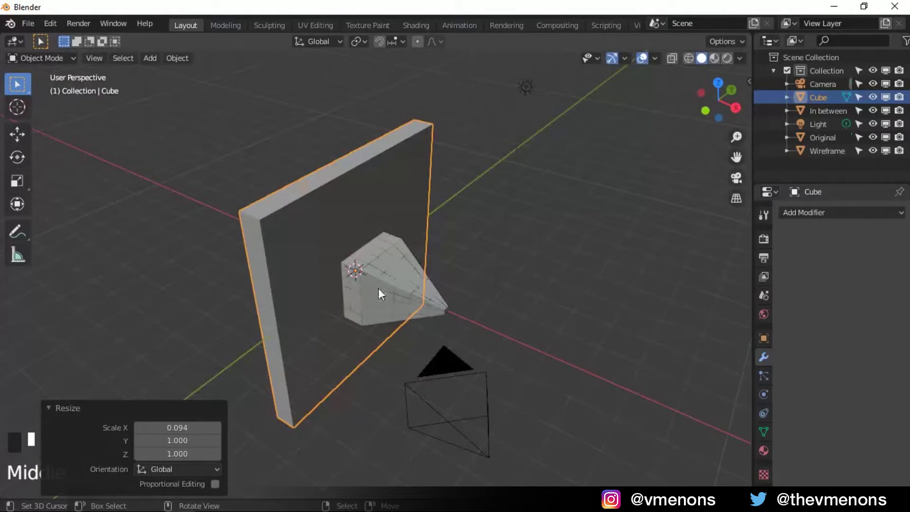
pyautogui.moveTo(378, 288); pyautogui.dragTo(259, 274, button='middle')
# Step: Return the 3D cursor to the origin and select the Wireframe crystal
pyautogui.click(134, 274)
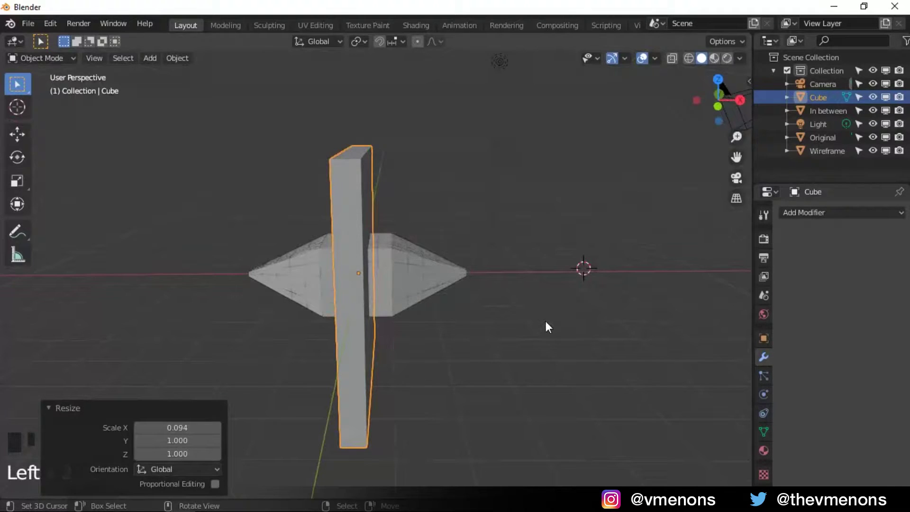
pyautogui.hotkey('shift', 'c')
pyautogui.scroll(5, 293, 385)
pyautogui.keyDown('shift'); pyautogui.moveTo(294, 385); pyautogui.dragTo(429, 319, button='middle'); pyautogui.keyUp('shift')
pyautogui.scroll(-5, 436, 320)
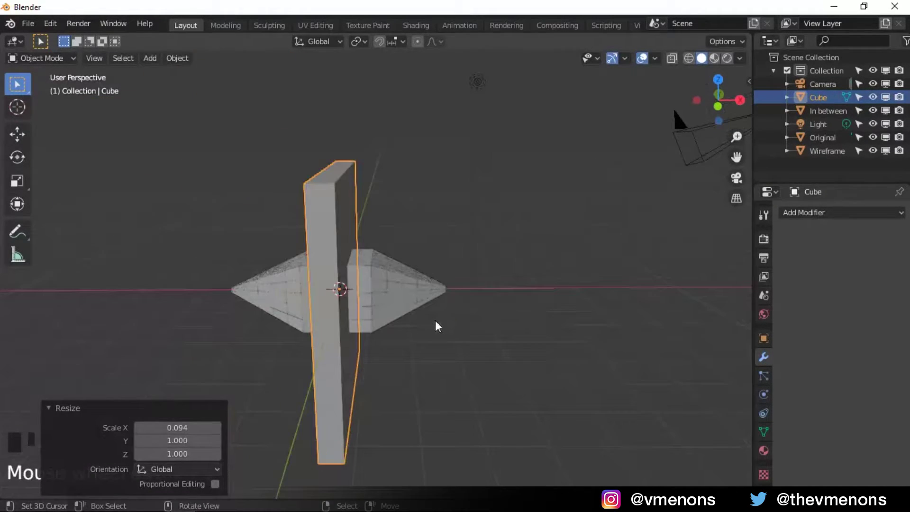
pyautogui.scroll(3, 431, 310)
pyautogui.rightClick(367, 281)
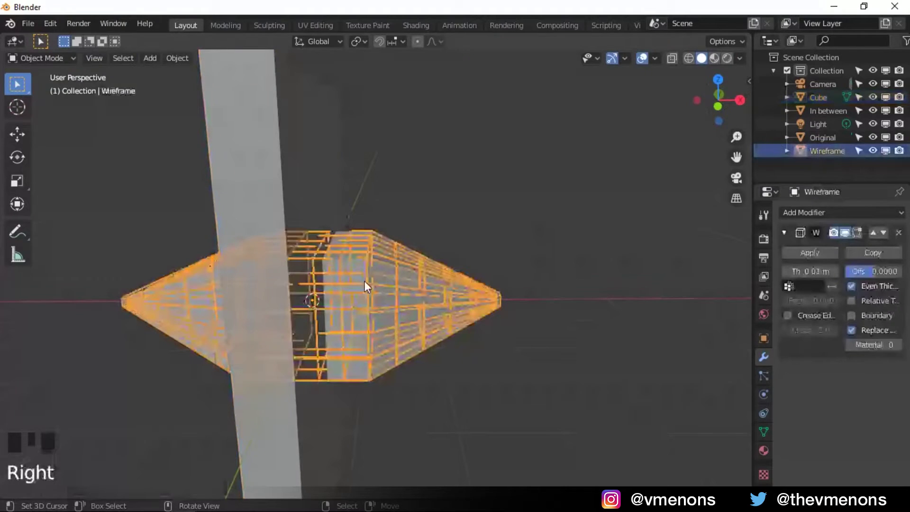
# Step: Give Wireframe a Boolean modifier targeting the Cube slab, discarding an accidental Build modifier
pyautogui.click(791, 234)
pyautogui.click(791, 212)
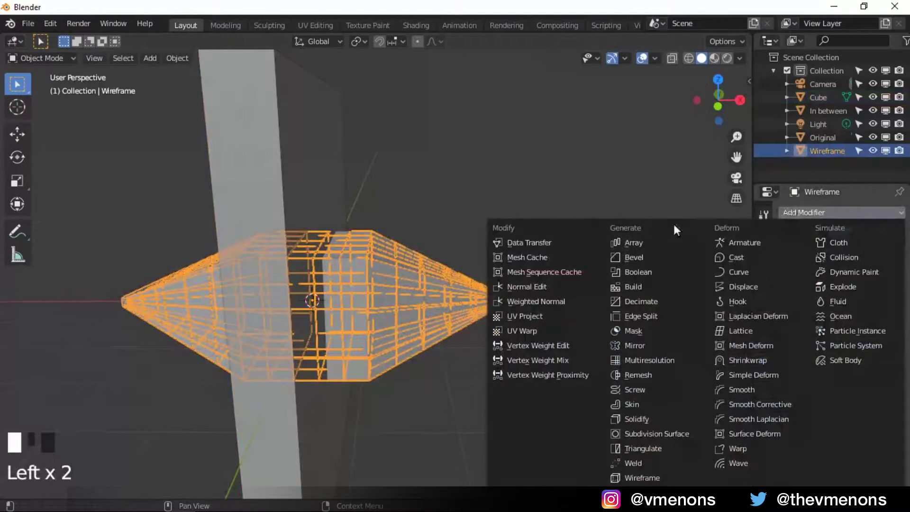
pyautogui.click(635, 287)
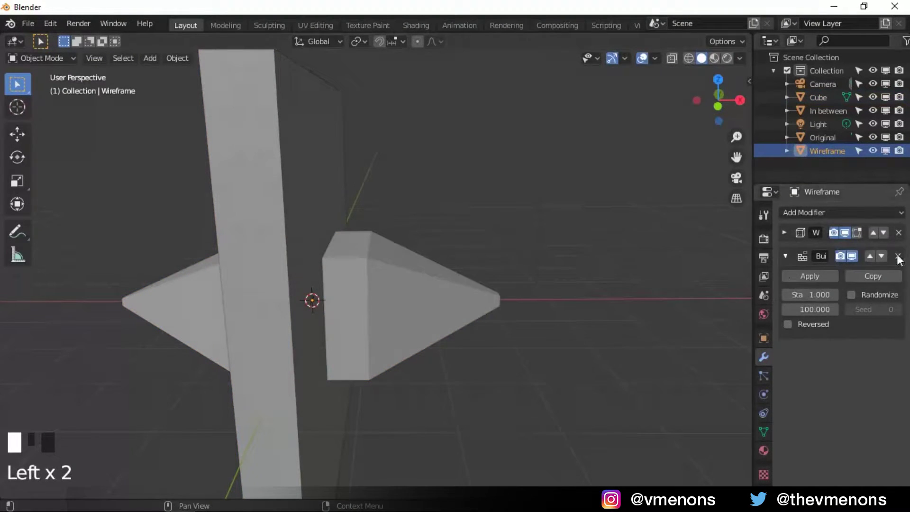
pyautogui.click(899, 256)
pyautogui.click(886, 211)
pyautogui.click(655, 268)
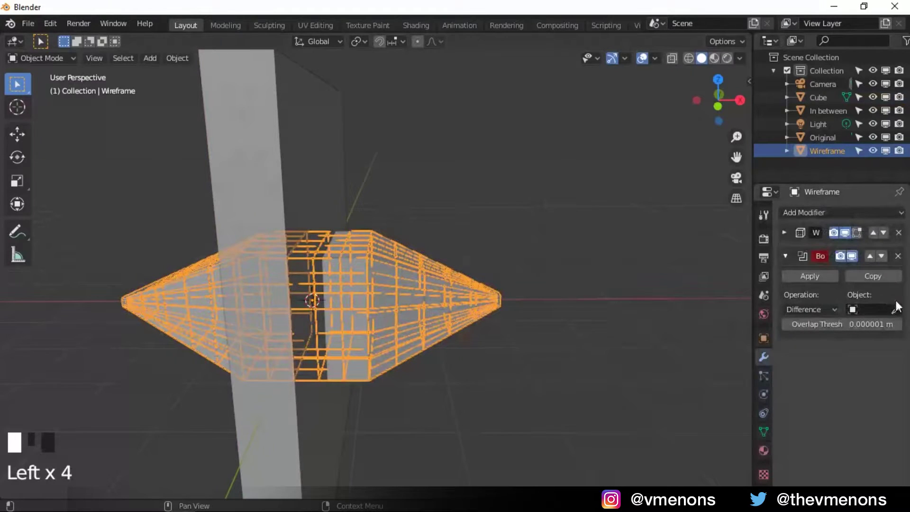
pyautogui.moveTo(896, 309); pyautogui.dragTo(256, 111)
pyautogui.keyDown('shift'); pyautogui.moveTo(405, 330); pyautogui.dragTo(418, 327, button='middle'); pyautogui.keyUp('shift')
pyautogui.moveTo(132, 396); pyautogui.dragTo(329, 328, button='middle')
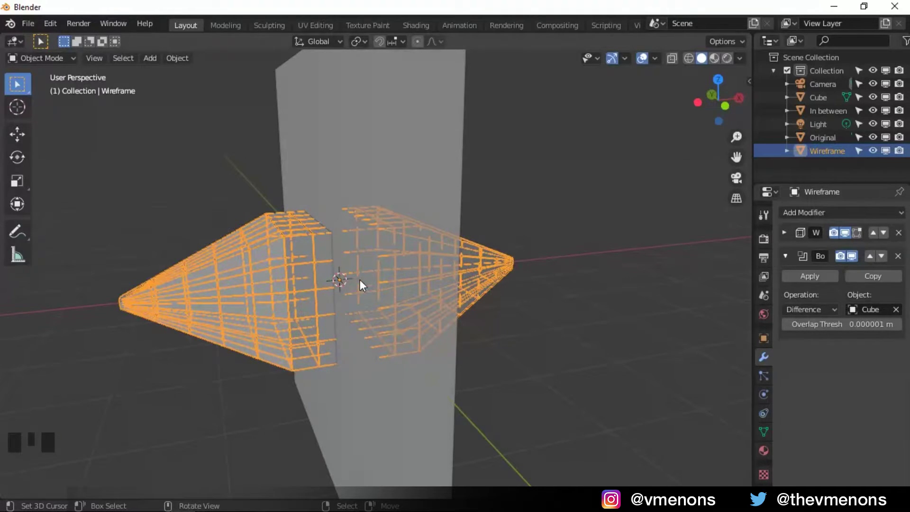
# Step: Set the Boolean operation to Intersect so only the lattice inside the slab remains
pyautogui.moveTo(361, 282); pyautogui.dragTo(384, 305, button='middle')
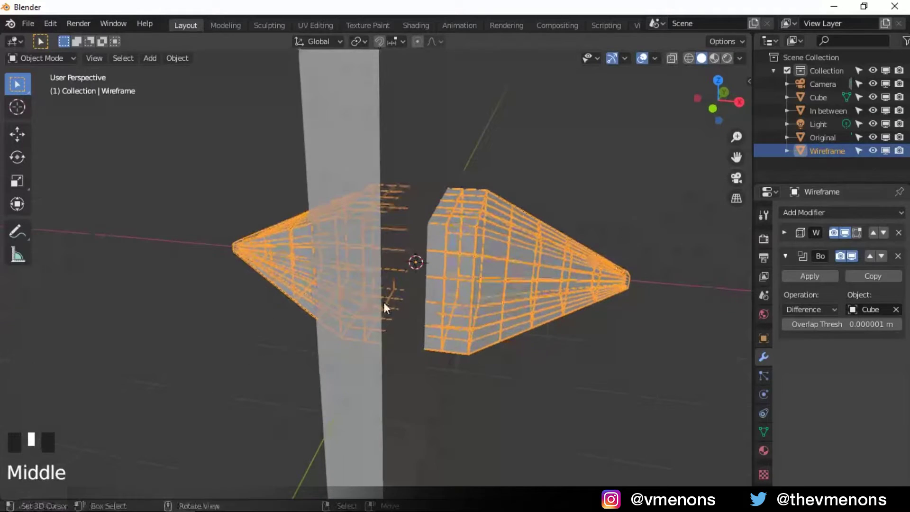
pyautogui.click(794, 310)
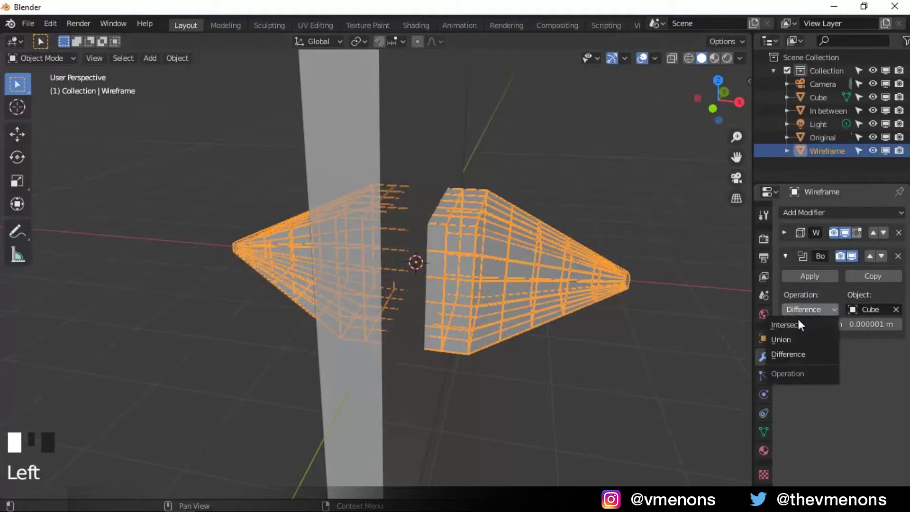
pyautogui.click(800, 325)
pyautogui.moveTo(623, 348); pyautogui.dragTo(379, 297, button='middle')
pyautogui.moveTo(546, 316); pyautogui.dragTo(455, 350, button='middle')
# Step: Give In between a Boolean modifier intersecting with the Cube slab
pyautogui.rightClick(600, 333)
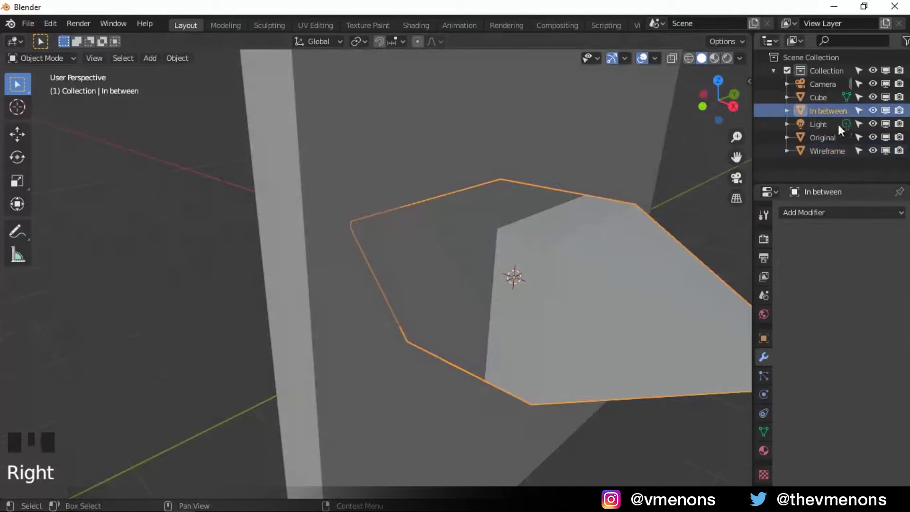
pyautogui.click(812, 220)
pyautogui.click(813, 218)
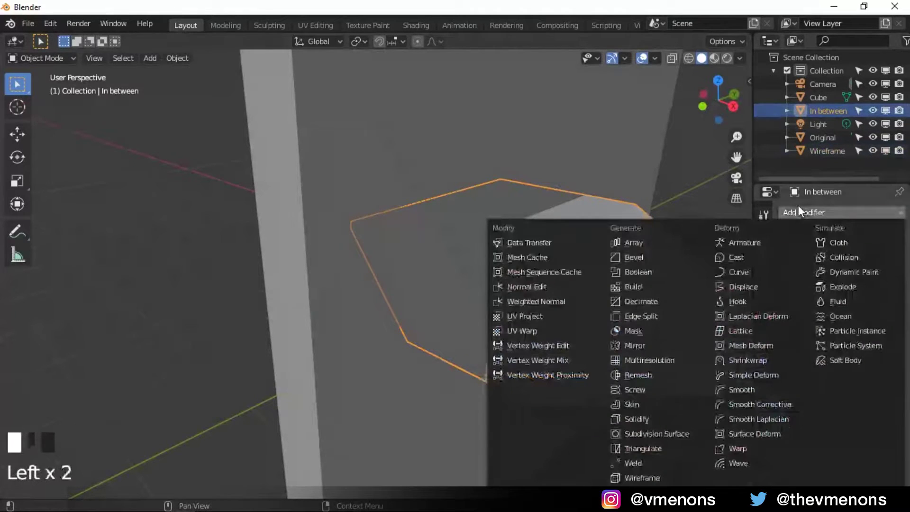
pyautogui.click(665, 272)
pyautogui.moveTo(827, 291); pyautogui.dragTo(815, 302)
pyautogui.click(896, 286)
pyautogui.click(595, 102)
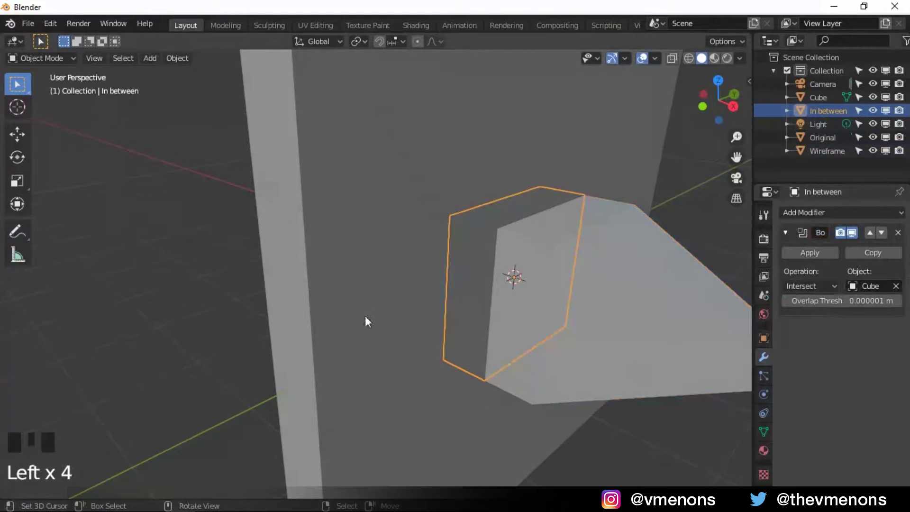
pyautogui.moveTo(368, 319); pyautogui.dragTo(412, 305, button='middle')
# Step: Add a Boolean Difference with the Cube slab to Original, then select the slab
pyautogui.rightClick(524, 298)
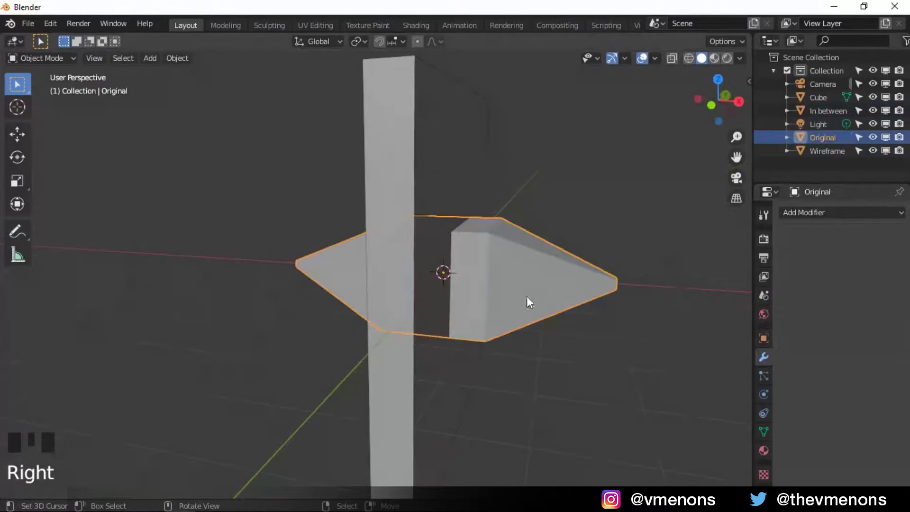
pyautogui.click(817, 214)
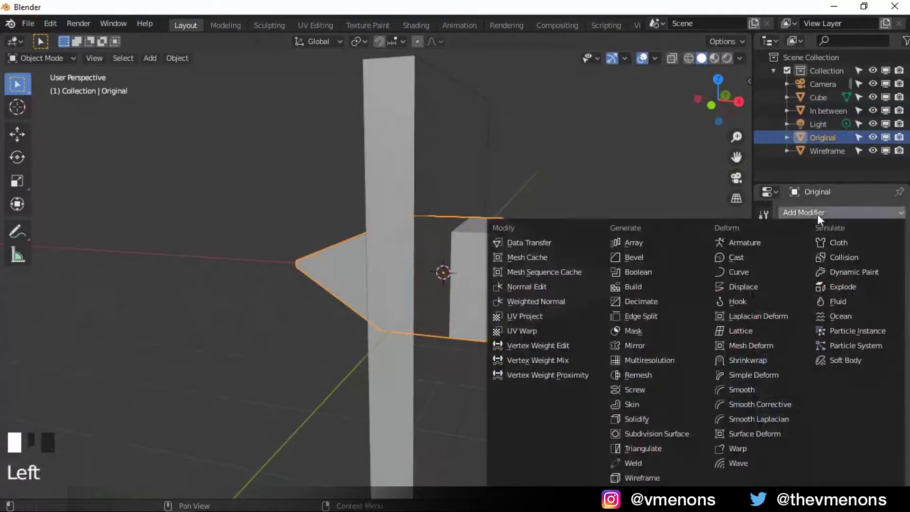
pyautogui.click(657, 271)
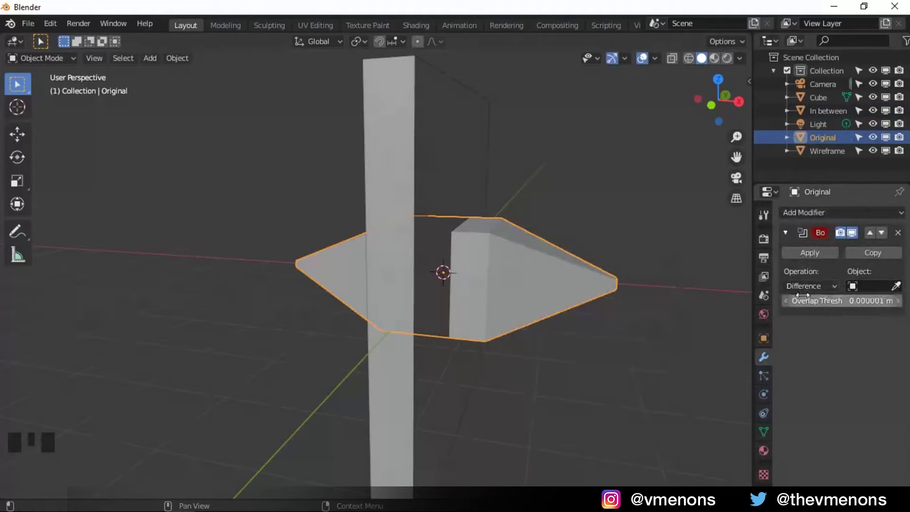
pyautogui.click(897, 286)
pyautogui.click(486, 171)
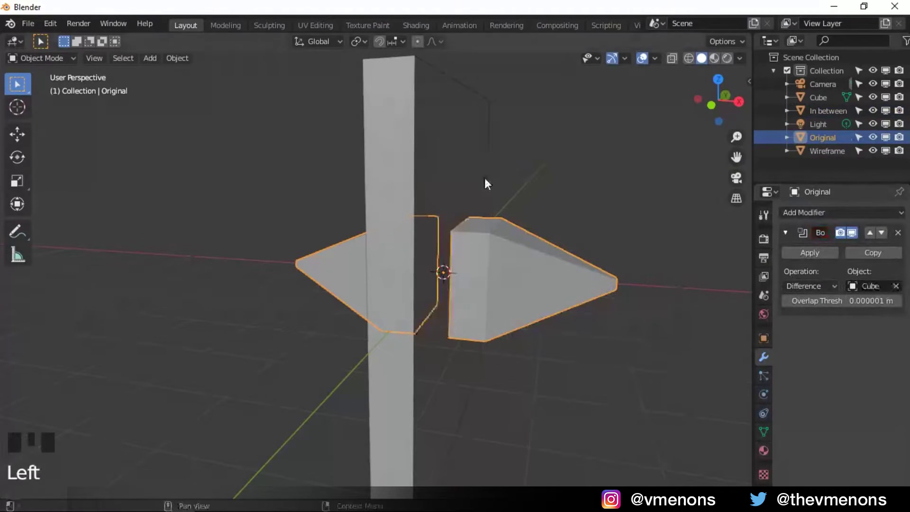
pyautogui.moveTo(487, 213); pyautogui.dragTo(459, 341, button='middle')
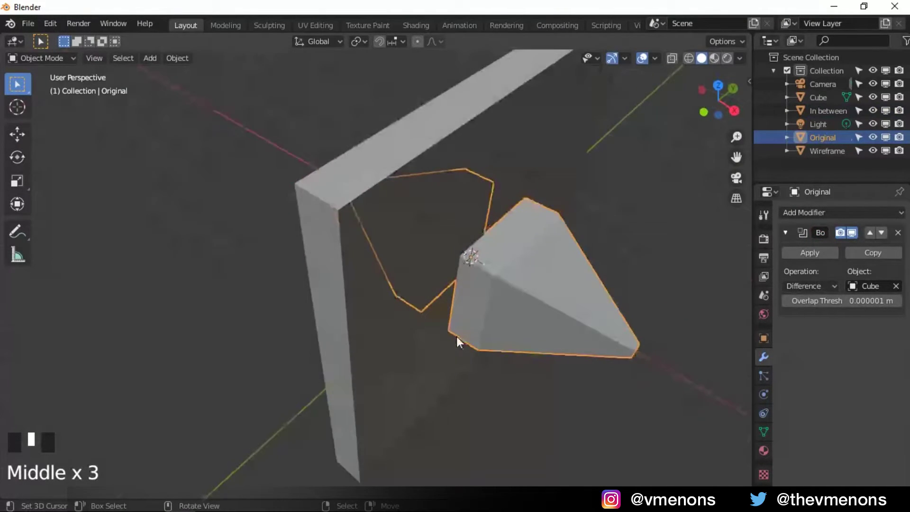
pyautogui.scroll(-4, 504, 161)
pyautogui.rightClick(471, 240)
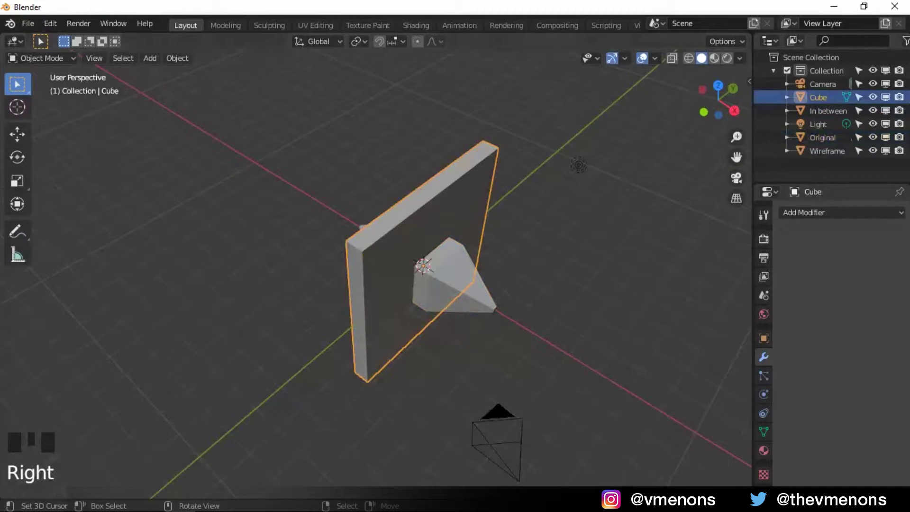
# Step: Split the viewport and turn the lower area into a Timeline, viewing the scene from the top
pyautogui.moveTo(749, 497); pyautogui.dragTo(116, 400)
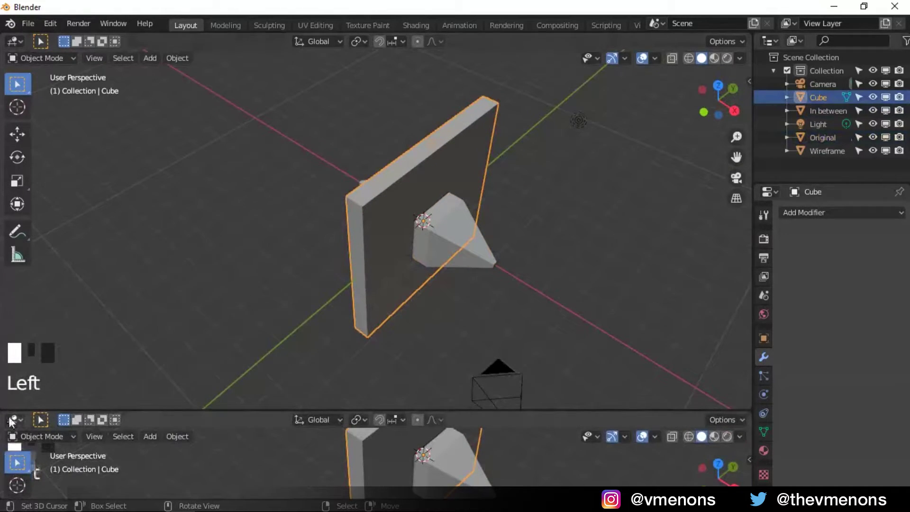
pyautogui.click(11, 419)
pyautogui.click(232, 315)
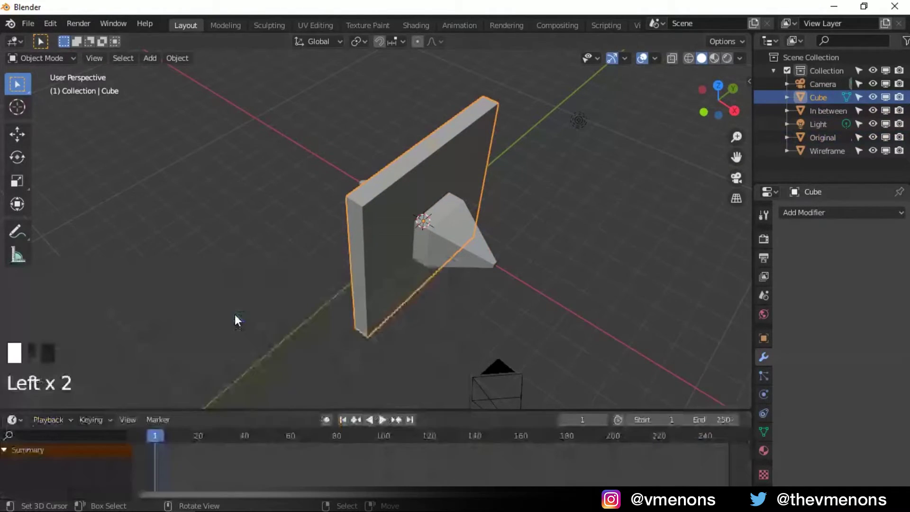
pyautogui.press('KP_7')
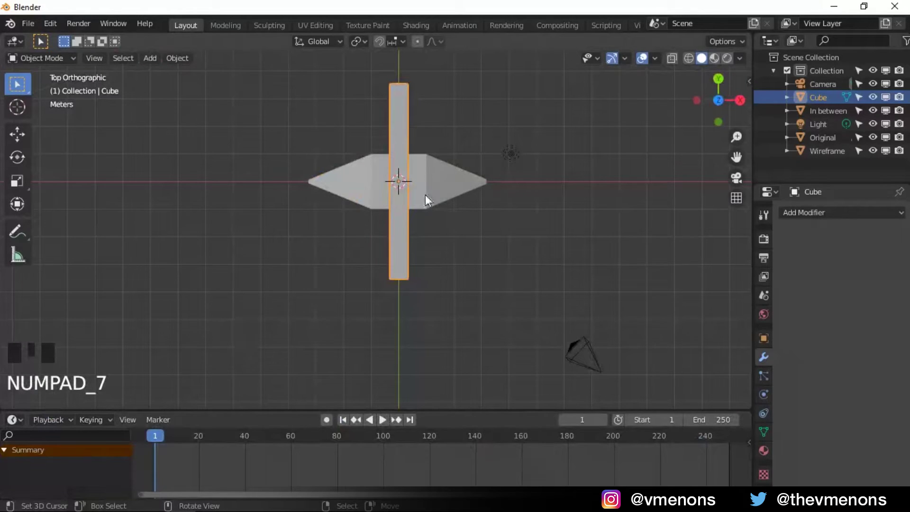
# Step: Move the Cube along X to -4.1657 m and keyframe its LocRot at frame 1
pyautogui.press('g')
pyautogui.press('x')
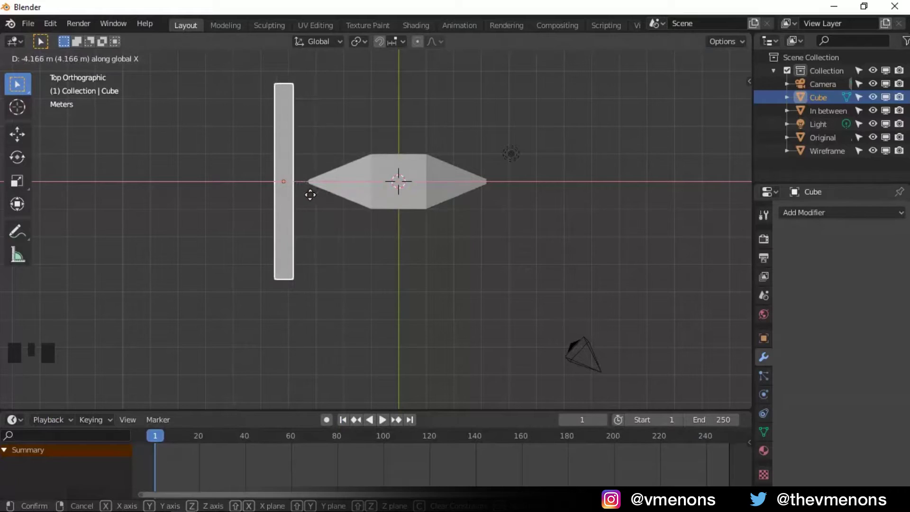
pyautogui.click(311, 195)
pyautogui.press('i')
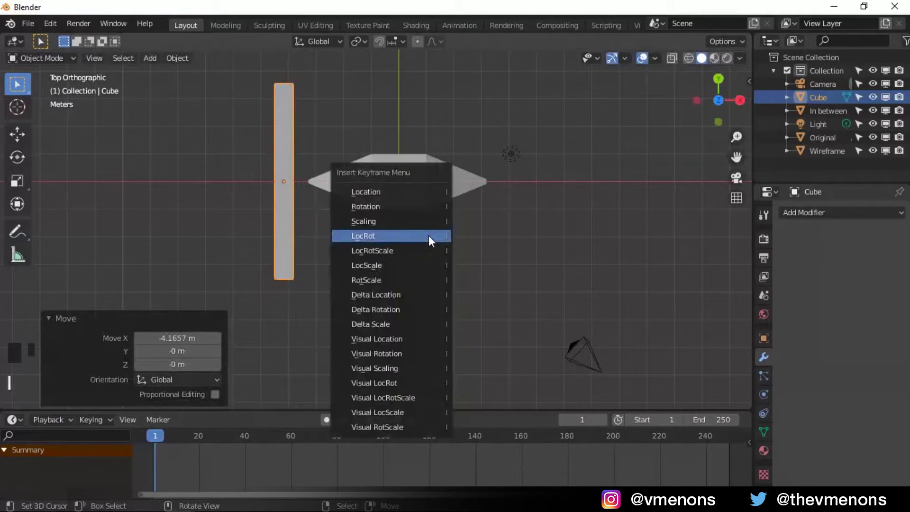
pyautogui.click(430, 235)
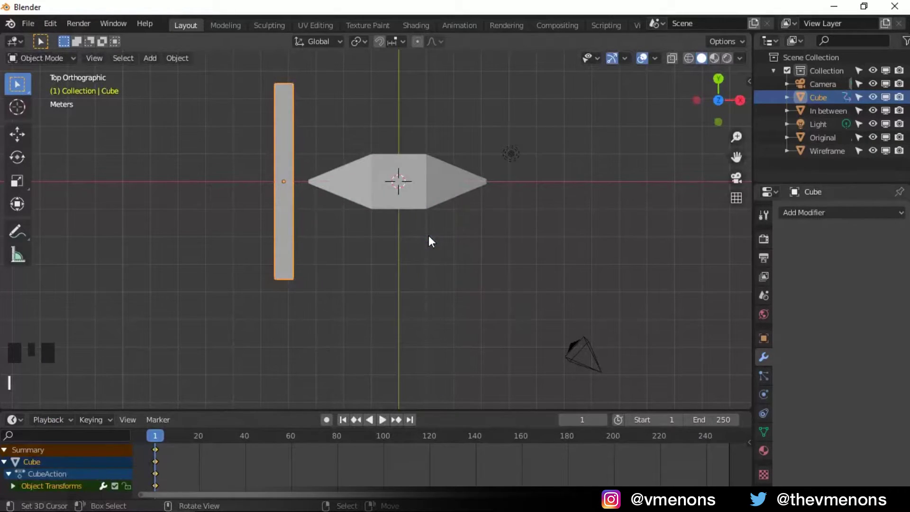
# Step: At frame 100, set the Cube's X location to 4.1657 m and keyframe its LocRot
pyautogui.click(385, 437)
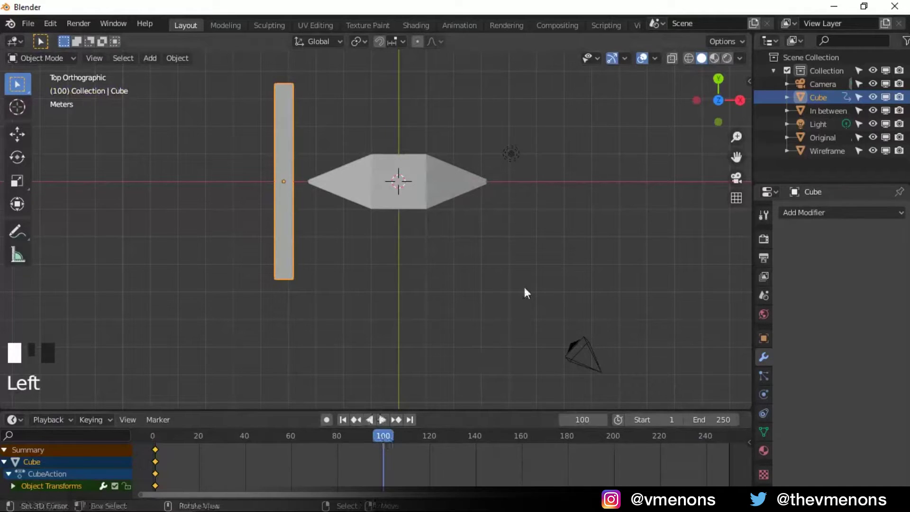
pyautogui.press('n')
pyautogui.click(745, 84)
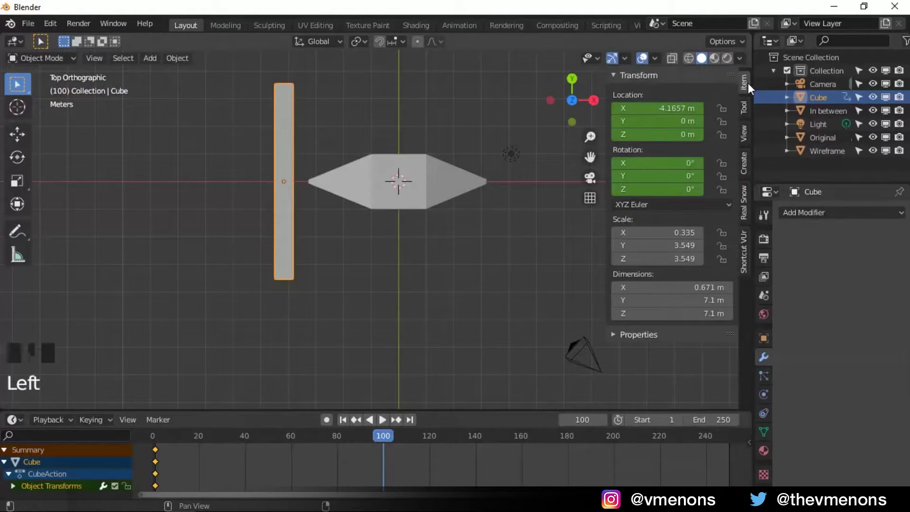
pyautogui.doubleClick(663, 108)
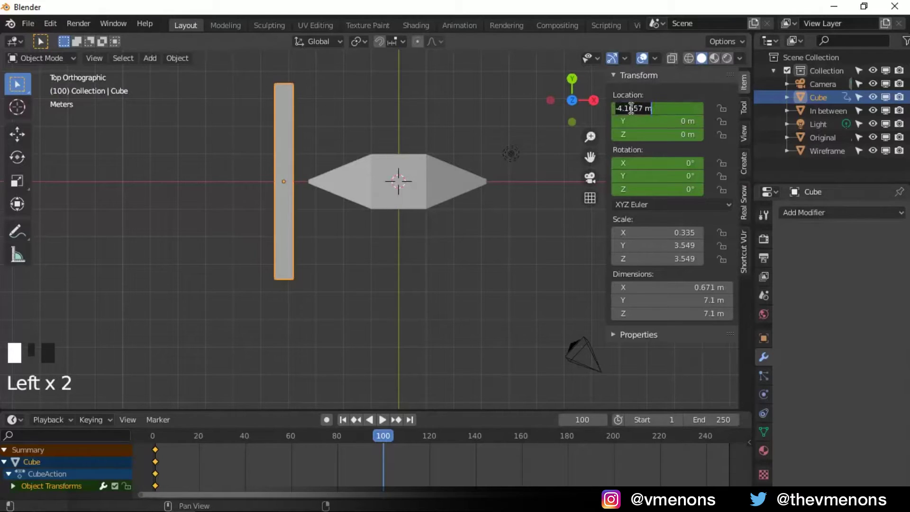
pyautogui.press('Home')
pyautogui.press('Delete')
pyautogui.press('Return')
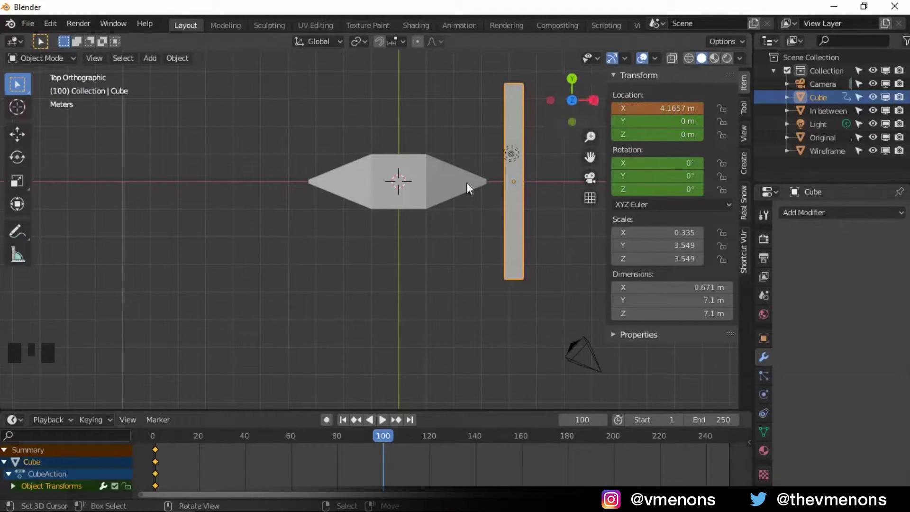
pyautogui.press('i')
pyautogui.click(467, 183)
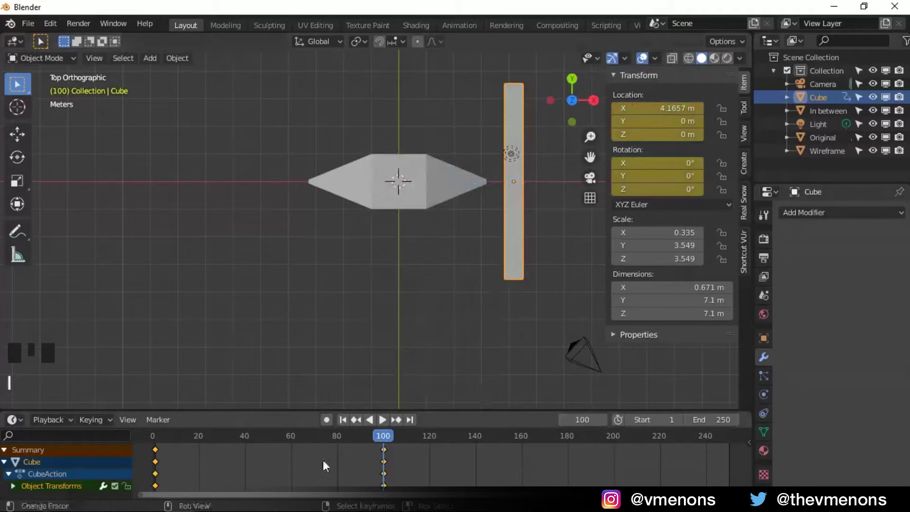
# Step: Give the keyframes Linear interpolation and play the animation from frame 1
pyautogui.moveTo(159, 442); pyautogui.dragTo(155, 440)
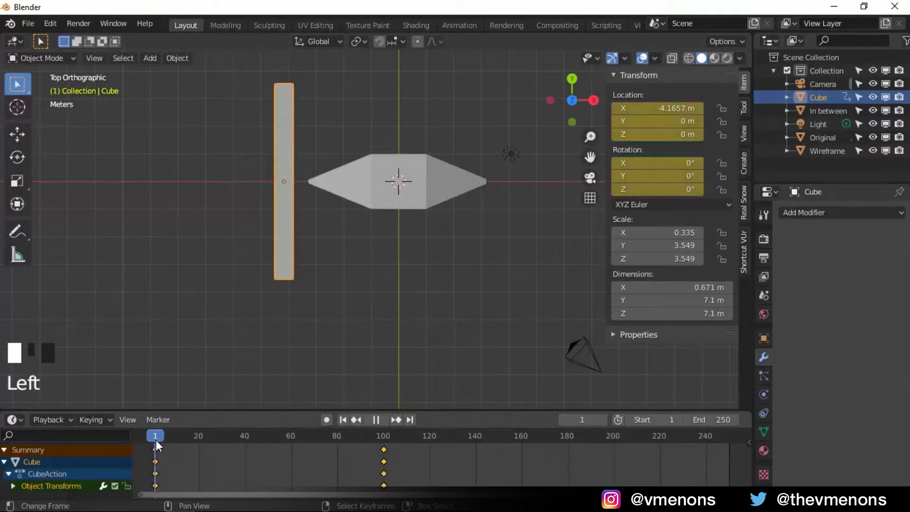
pyautogui.press('w')
pyautogui.moveTo(149, 408)
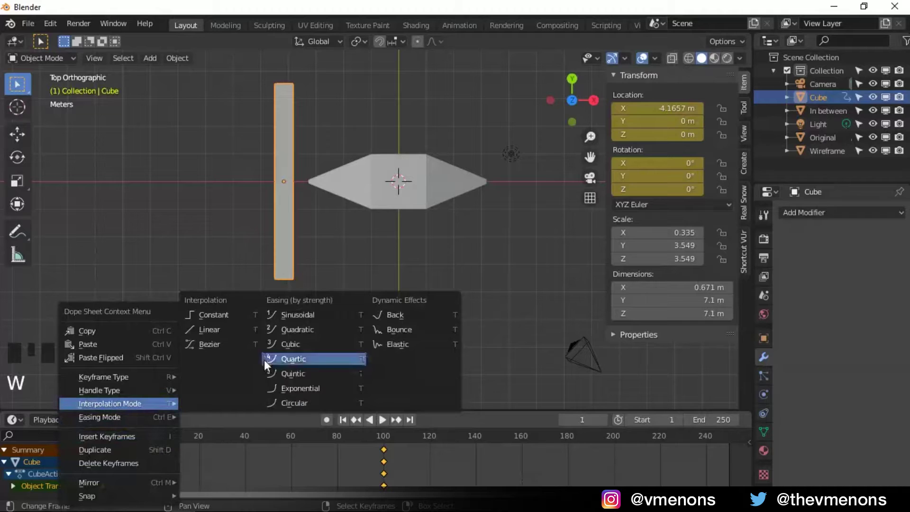
pyautogui.click(233, 324)
pyautogui.press('space')
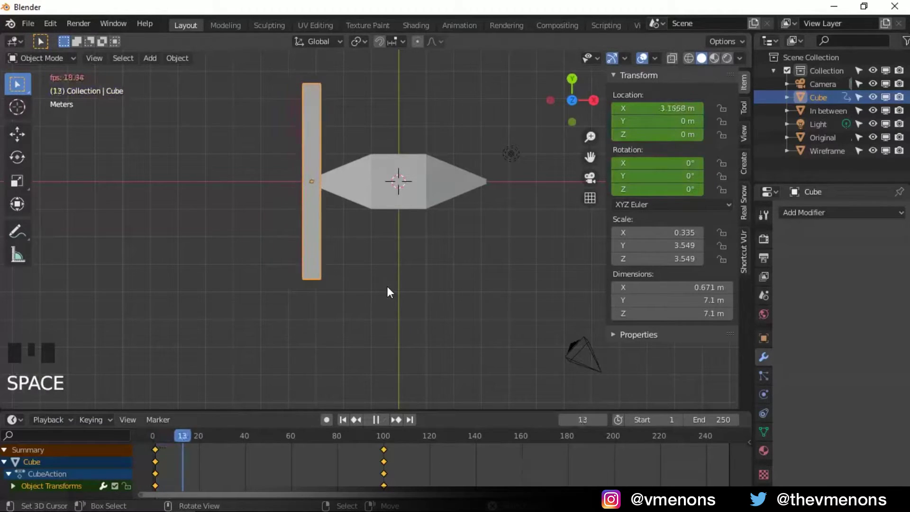
pyautogui.moveTo(387, 286); pyautogui.dragTo(418, 204, button='middle')
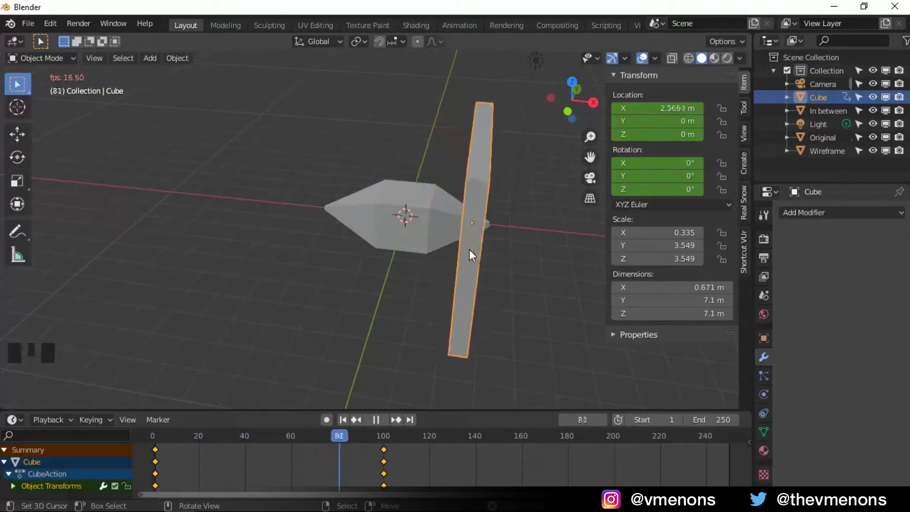
# Step: Hide the Cube slab in the viewport and renders, then replay the animation to watch the cut
pyautogui.press('space')
pyautogui.hotkey('shift', 'Left')
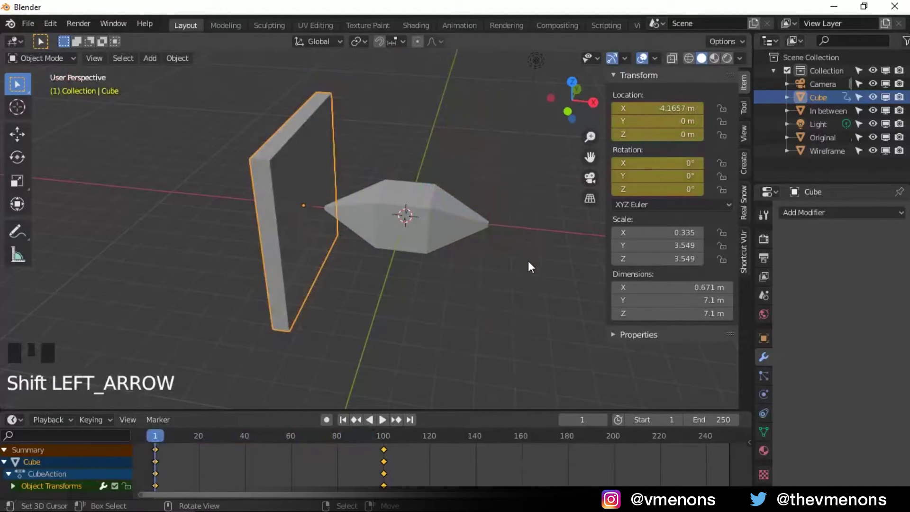
pyautogui.click(873, 98)
pyautogui.click(879, 97)
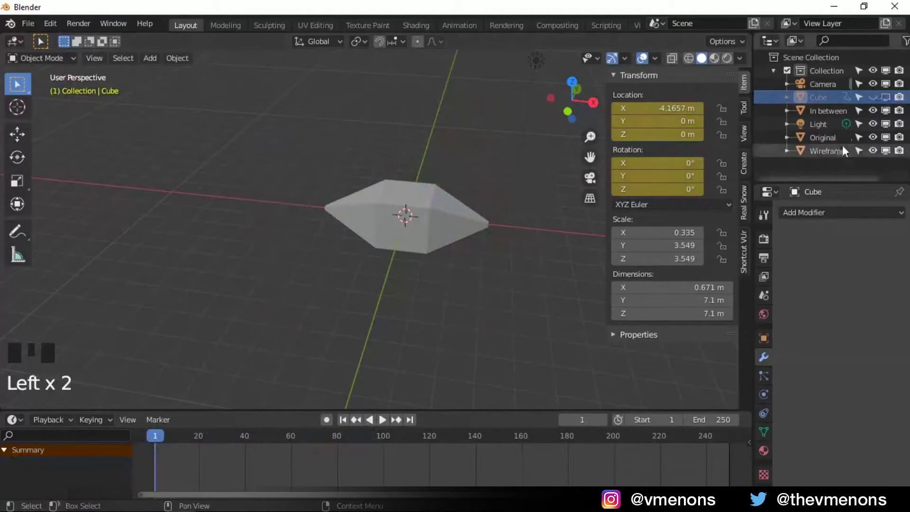
pyautogui.click(901, 98)
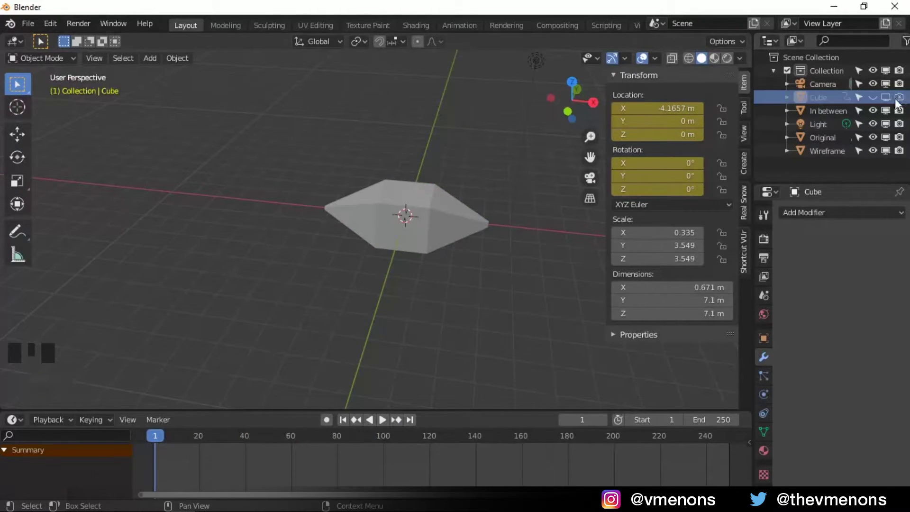
pyautogui.press('space')
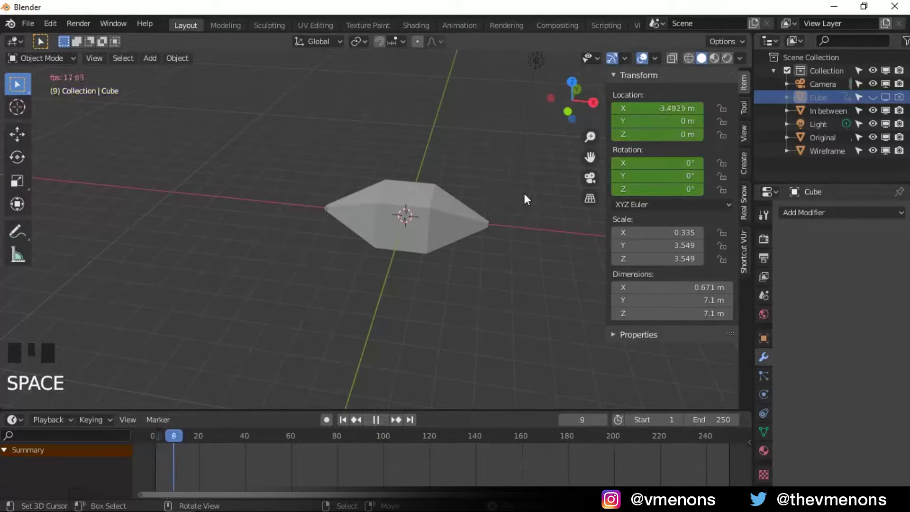
pyautogui.scroll(7, 523, 193)
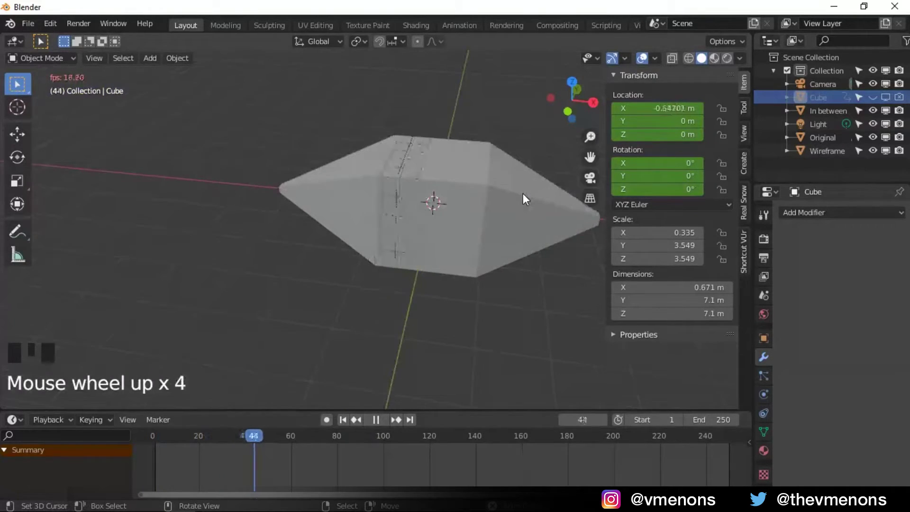
pyautogui.keyDown('shift'); pyautogui.moveTo(518, 197); pyautogui.dragTo(373, 240, button='middle'); pyautogui.keyUp('shift')
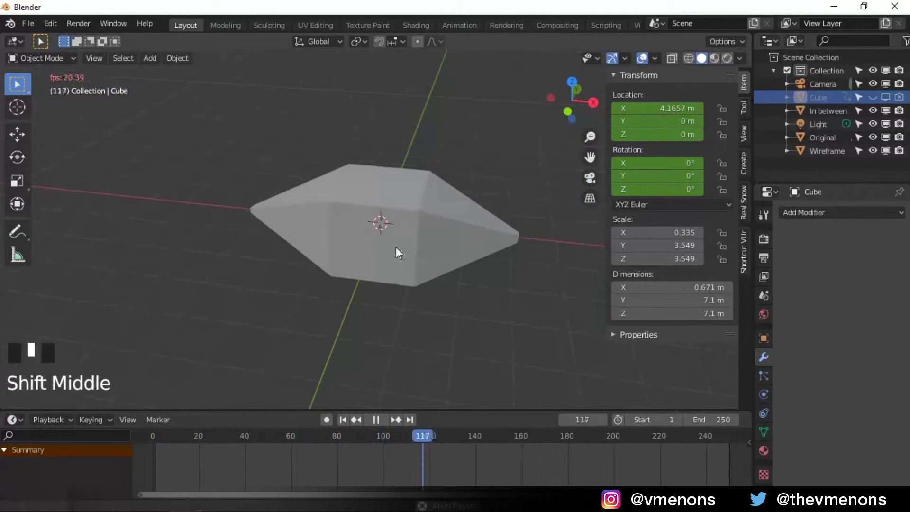
pyautogui.press('space')
pyautogui.hotkey('shift', 'Left')
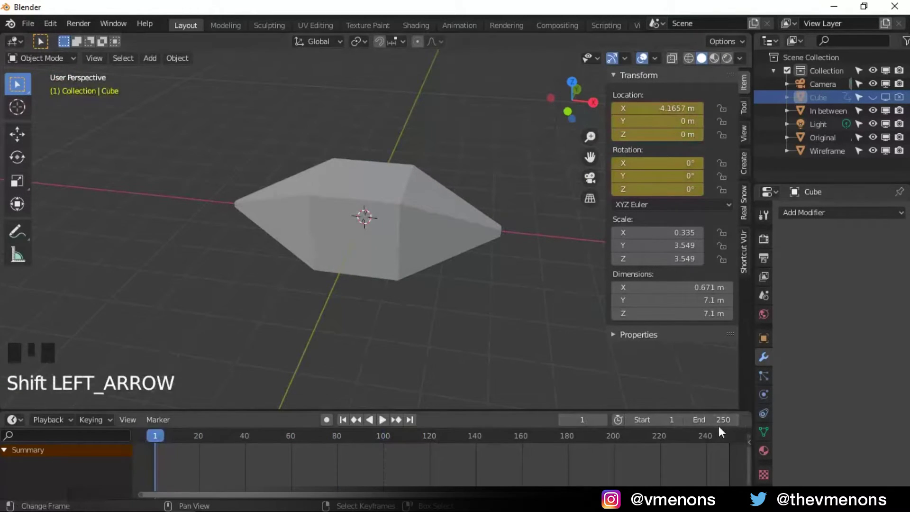
# Step: Change the scene's End frame from 250 to 101
pyautogui.click(732, 411)
pyautogui.doubleClick(731, 413)
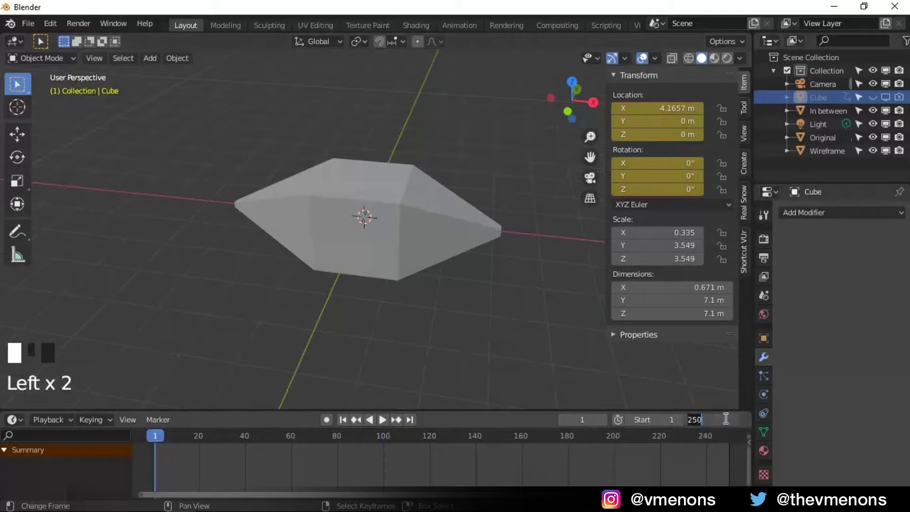
pyautogui.write('101')
pyautogui.press('Return')
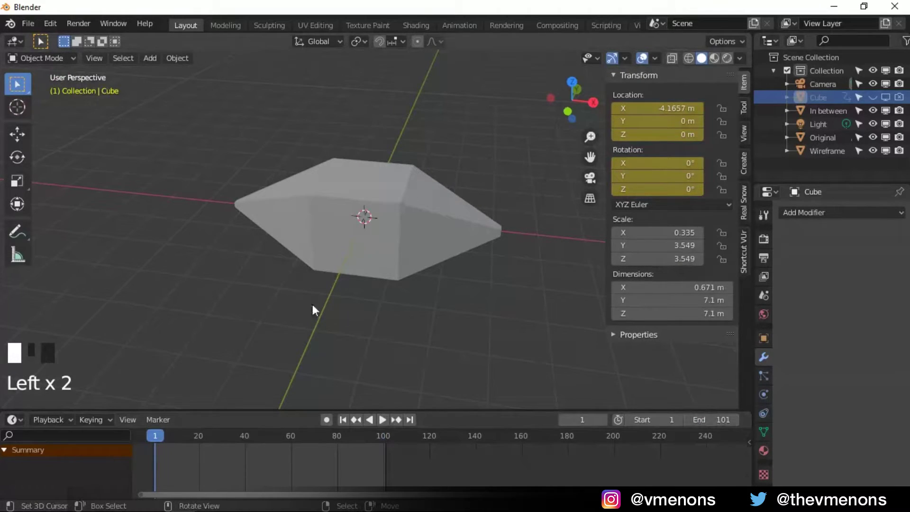
pyautogui.rightClick(379, 218)
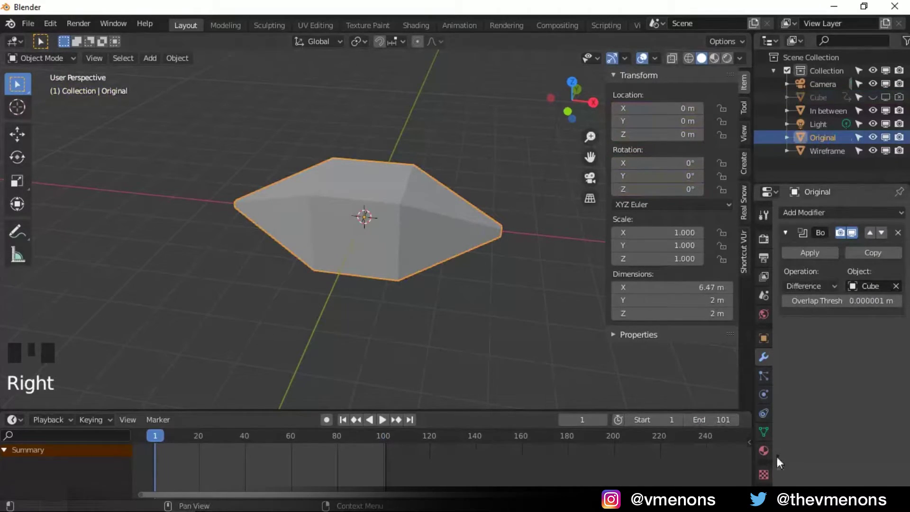
# Step: Switch to Rendered shading and move the Light to about X 0.0167, Y -7.4903, Z 5.9039 m
pyautogui.click(725, 56)
pyautogui.scroll(-5, 384, 197)
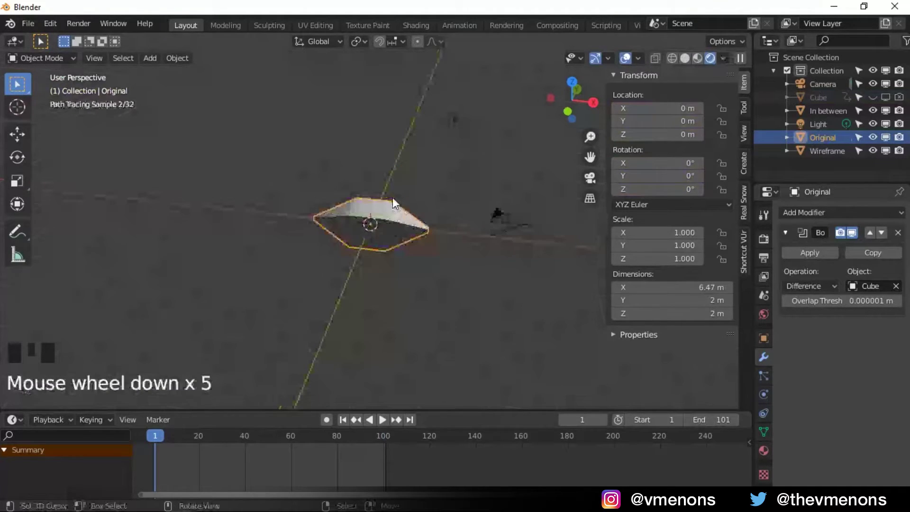
pyautogui.press('KP_7')
pyautogui.scroll(-1, 413, 194)
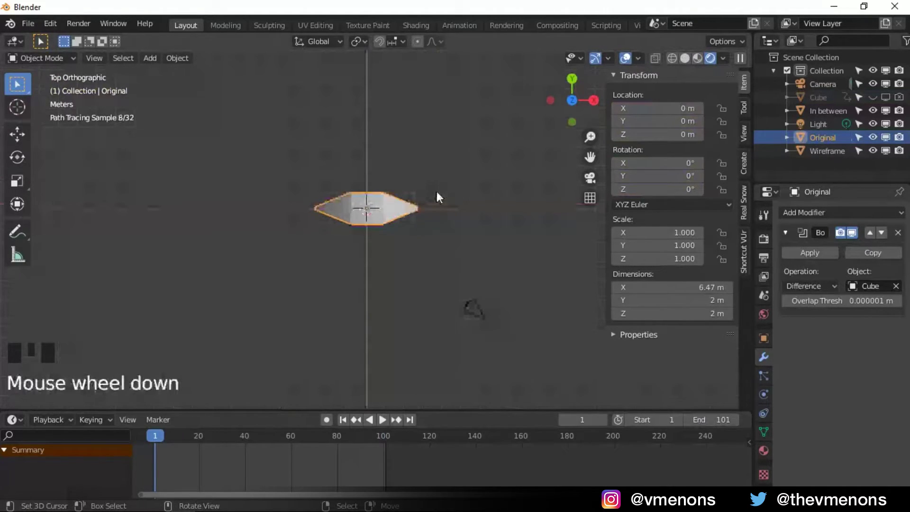
pyautogui.rightClick(437, 192)
pyautogui.press('g')
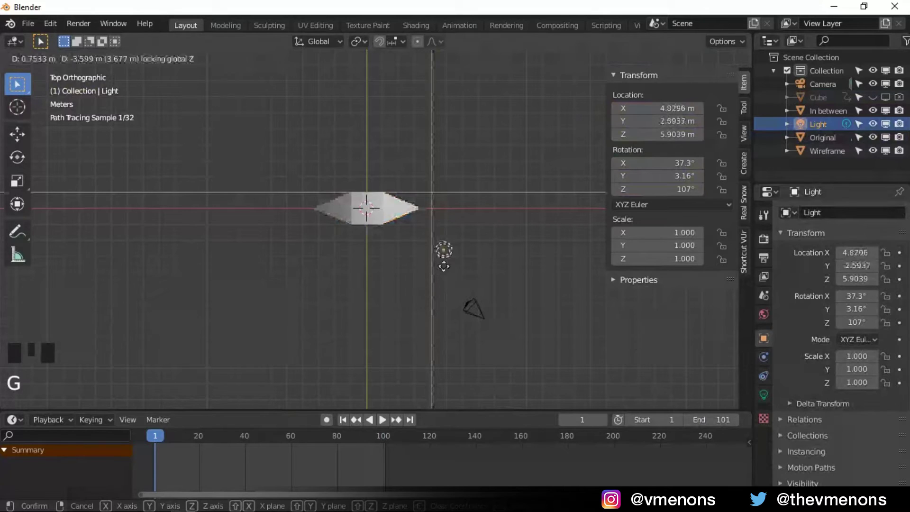
pyautogui.click(366, 341)
# Step: Preview the scene through the camera with the sidebar hidden
pyautogui.moveTo(626, 307); pyautogui.dragTo(348, 217, button='middle')
pyautogui.press('KP_0')
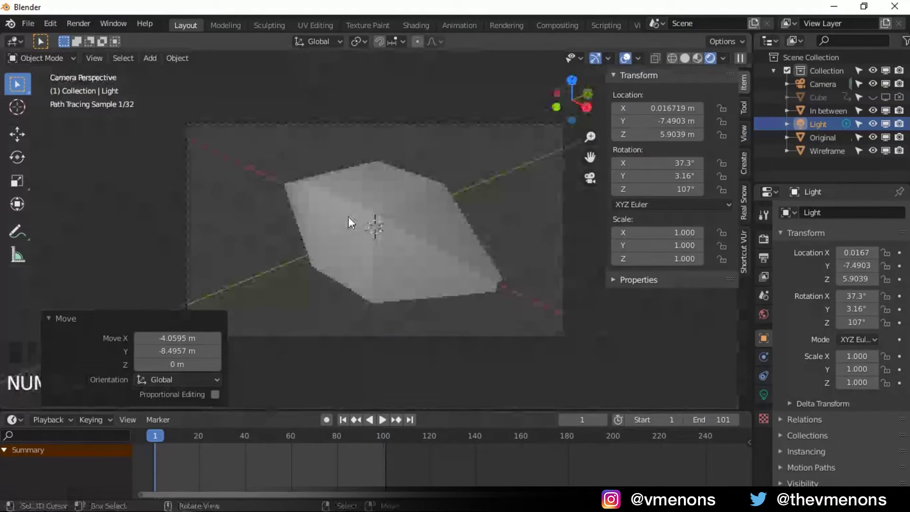
pyautogui.press('n')
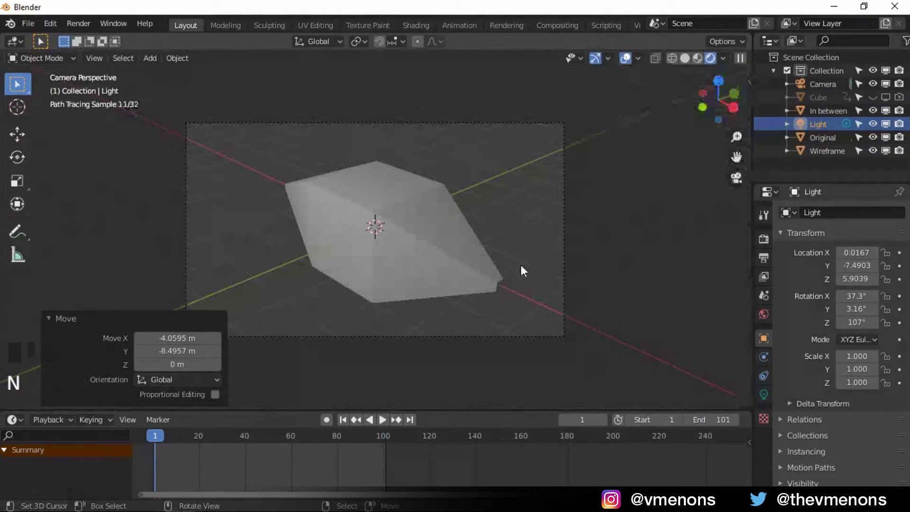
pyautogui.click(765, 315)
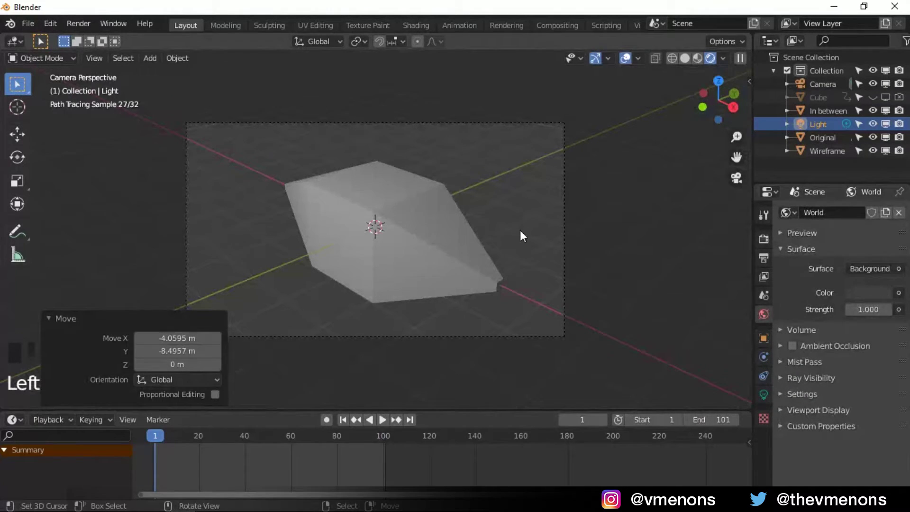
pyautogui.rightClick(450, 210)
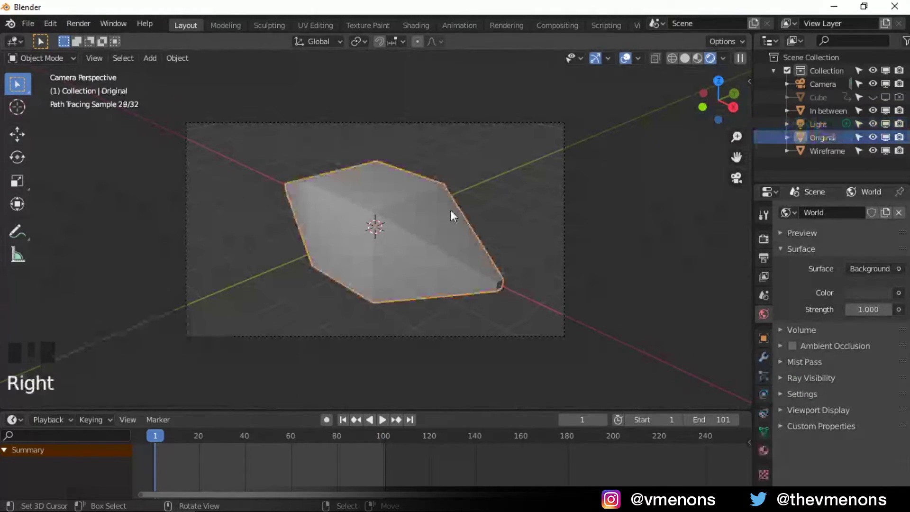
# Step: Assign the 'Default cube' material to the Original crystal and make its base colour bright green
pyautogui.click(764, 451)
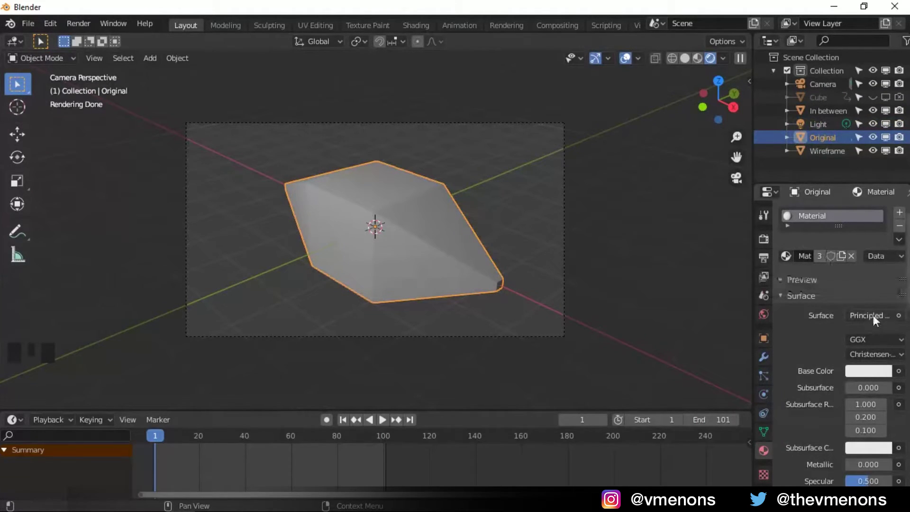
pyautogui.click(805, 257)
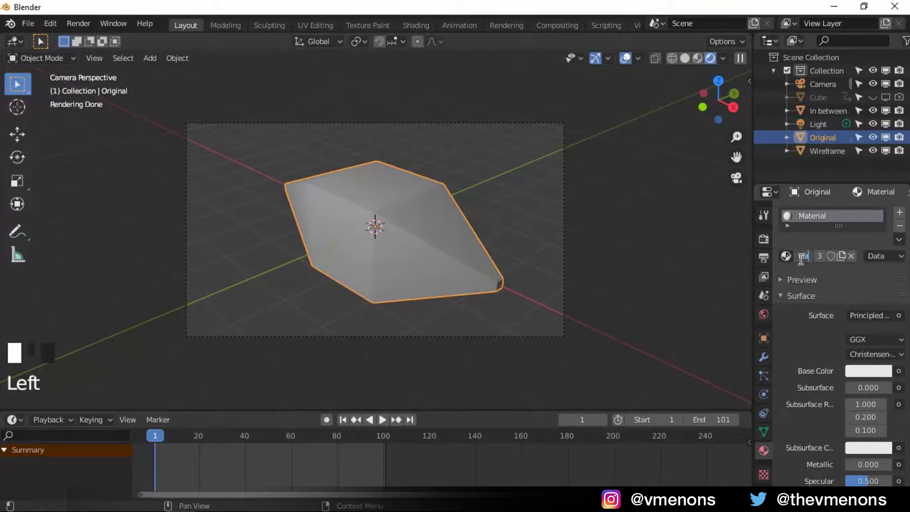
pyautogui.write('b')
pyautogui.press('Return')
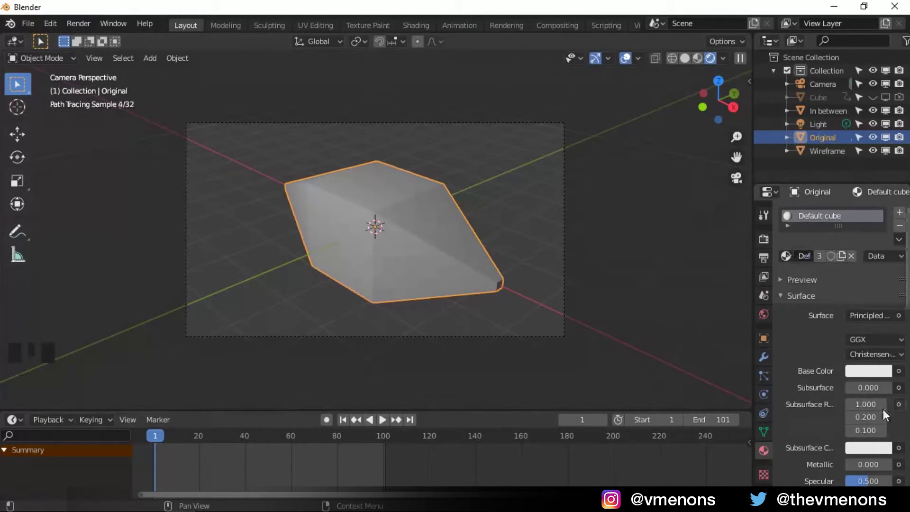
pyautogui.click(862, 375)
pyautogui.click(877, 370)
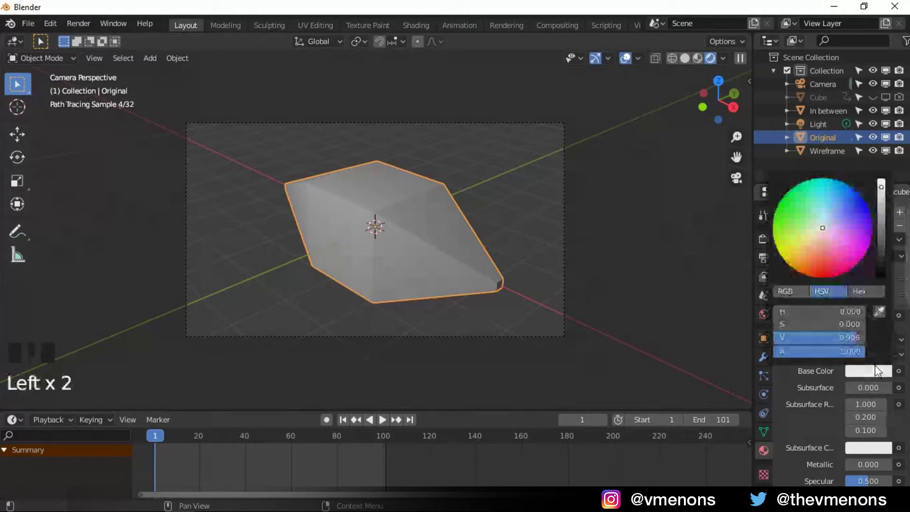
pyautogui.moveTo(825, 224); pyautogui.dragTo(769, 209)
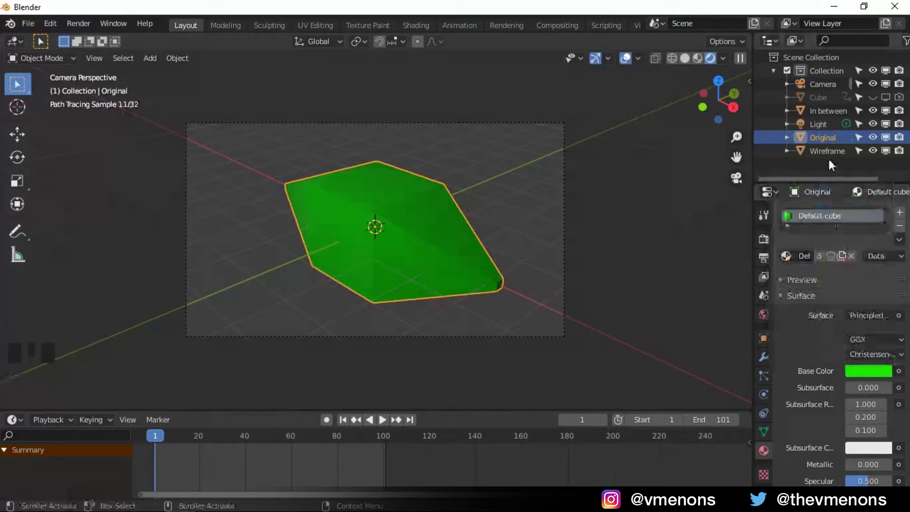
# Step: Make In between's material single-user, rename it 'In between', and switch its Surface to Emission
pyautogui.click(838, 114)
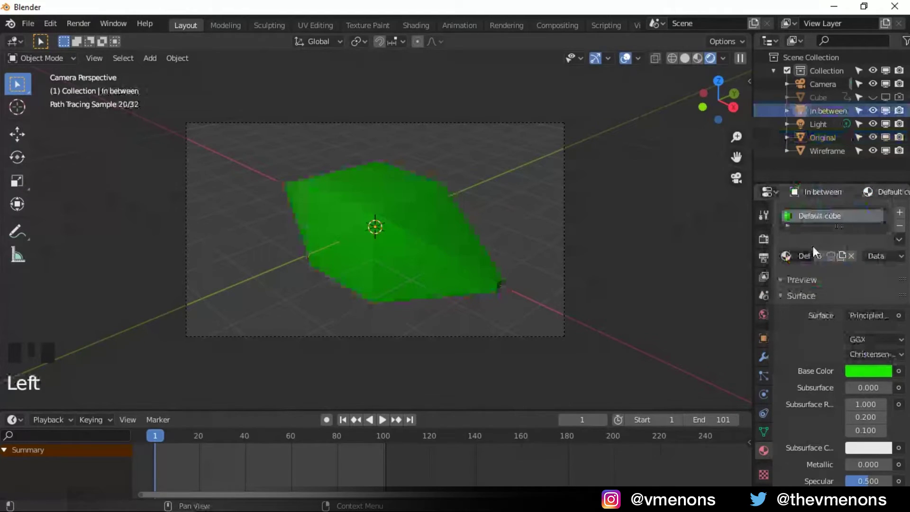
pyautogui.click(822, 256)
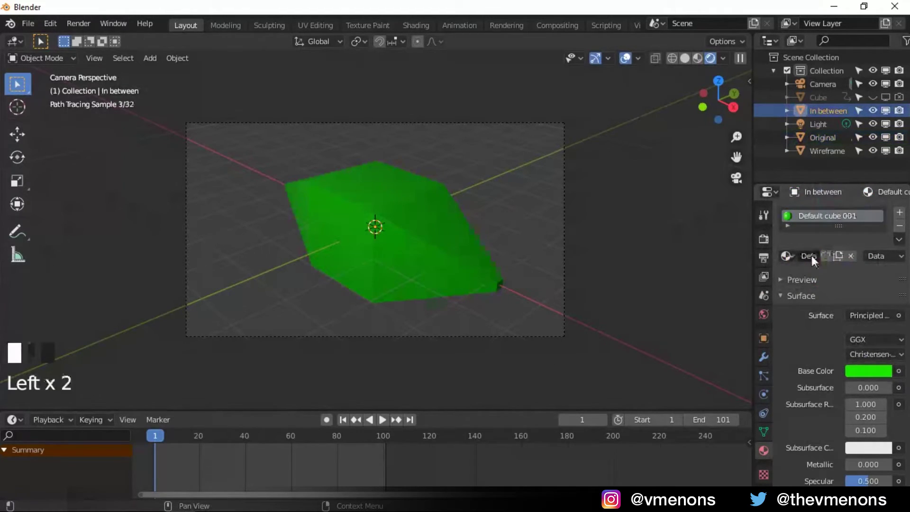
pyautogui.click(806, 256)
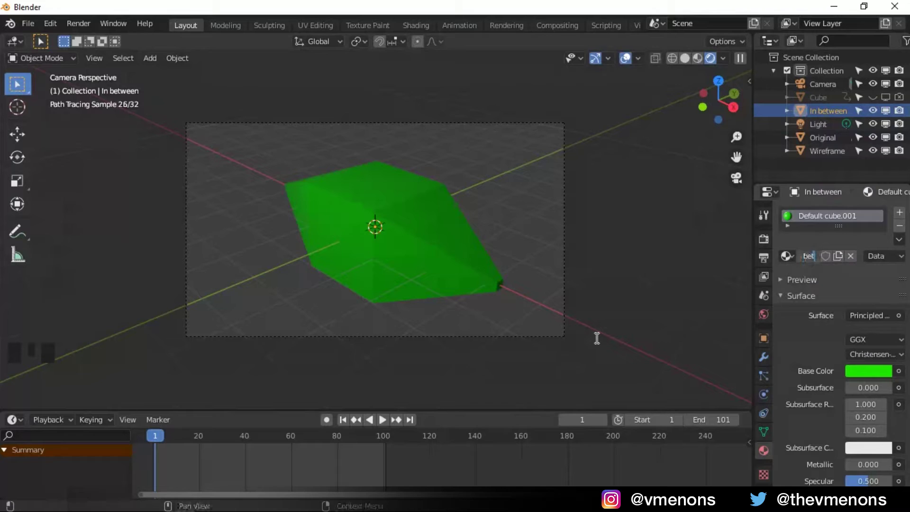
pyautogui.press('Return')
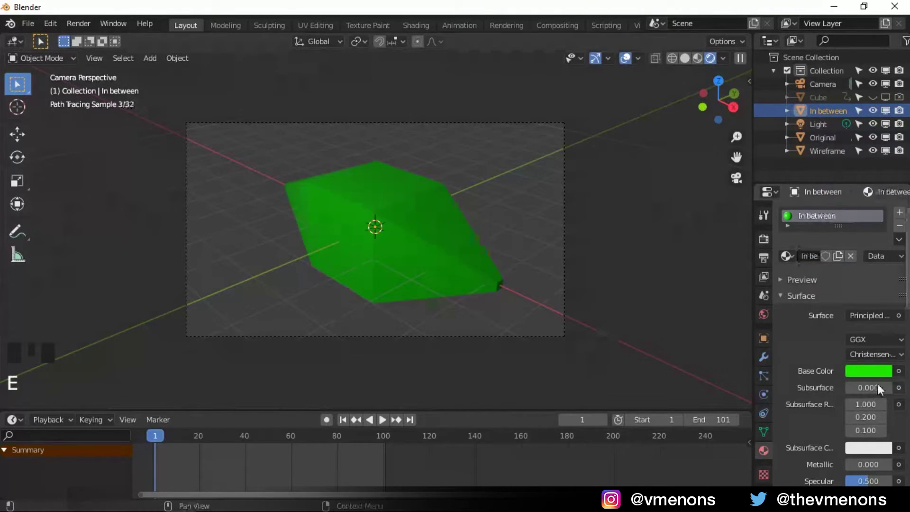
pyautogui.click(885, 316)
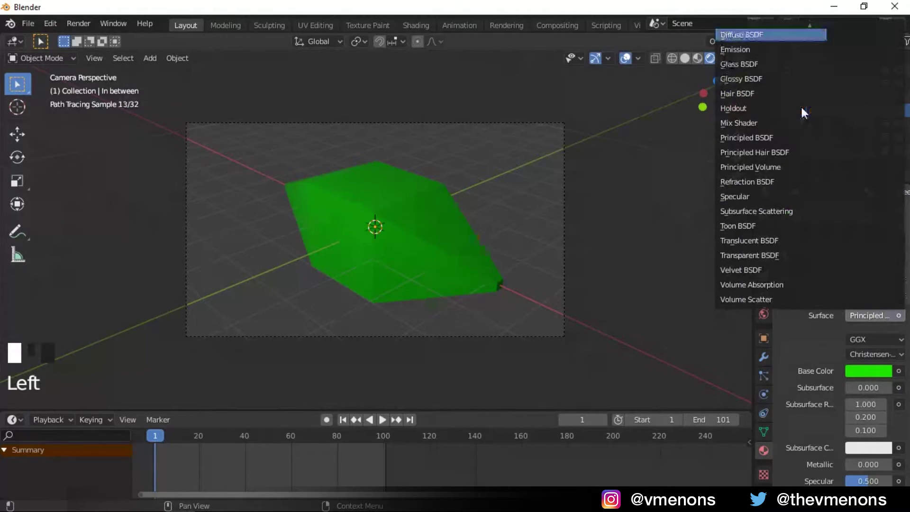
pyautogui.scroll(3, 801, 107)
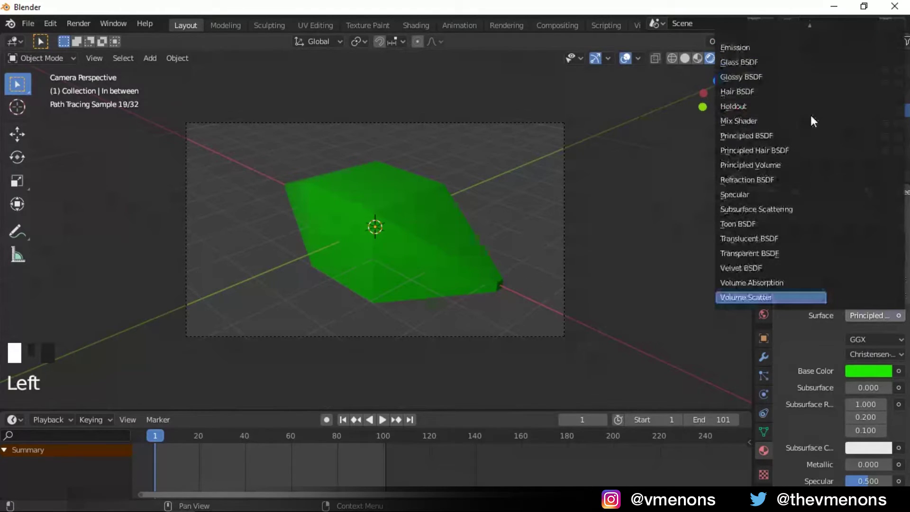
pyautogui.click(744, 47)
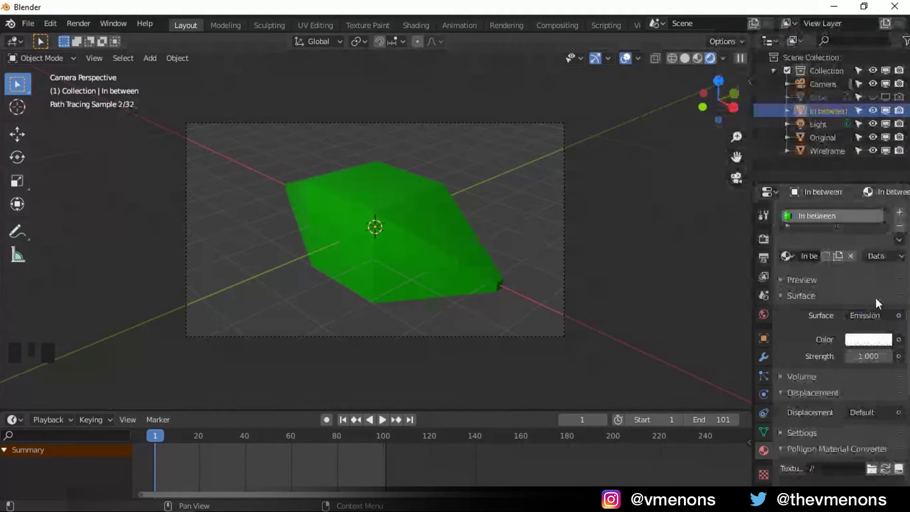
pyautogui.click(871, 342)
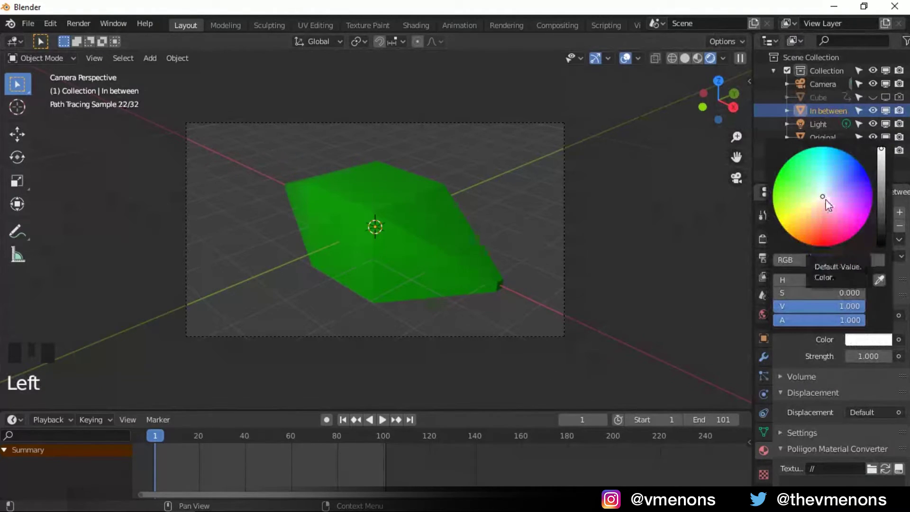
# Step: At frame 51 with overlays hidden, set the band's emission colour to cyan darkened toward blue
pyautogui.click(260, 433)
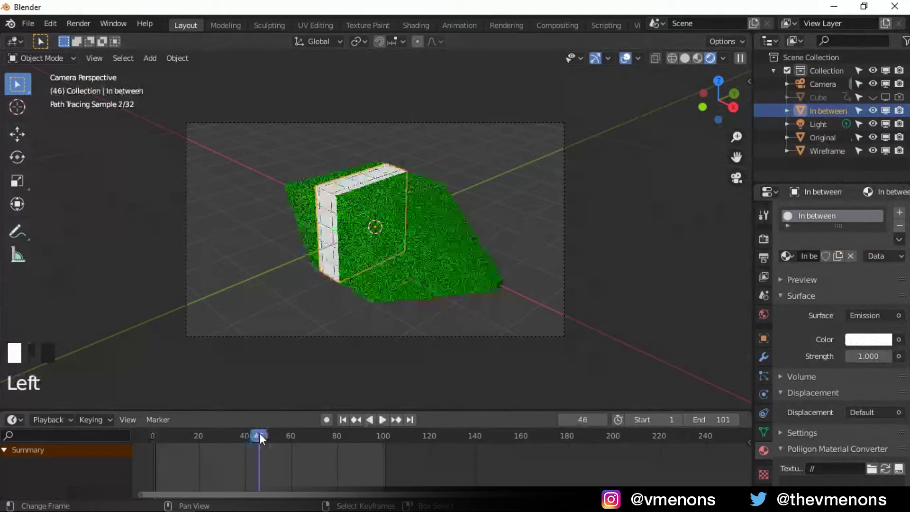
pyautogui.click(270, 436)
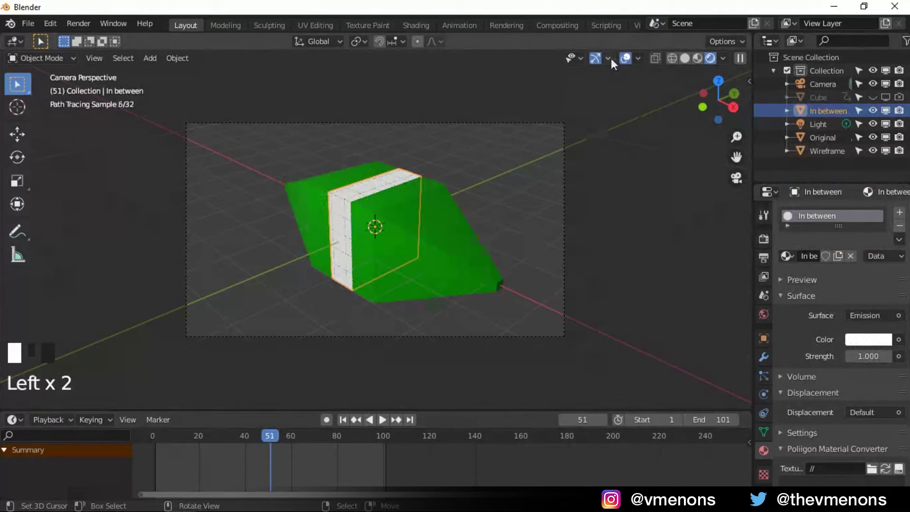
pyautogui.click(626, 58)
pyautogui.scroll(4, 247, 264)
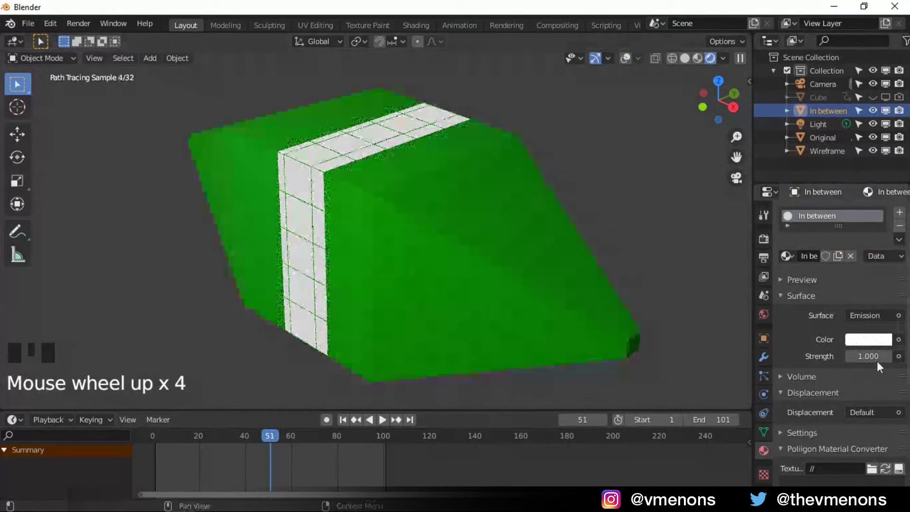
pyautogui.click(872, 340)
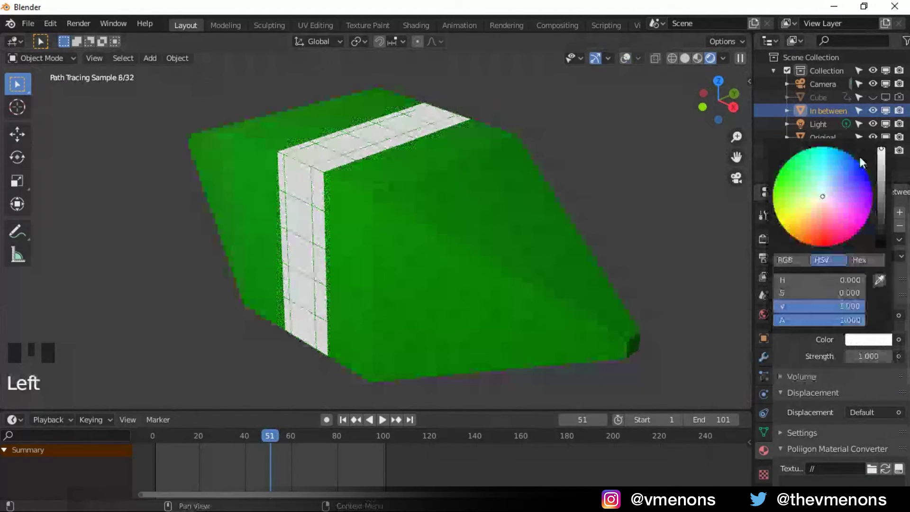
pyautogui.click(833, 164)
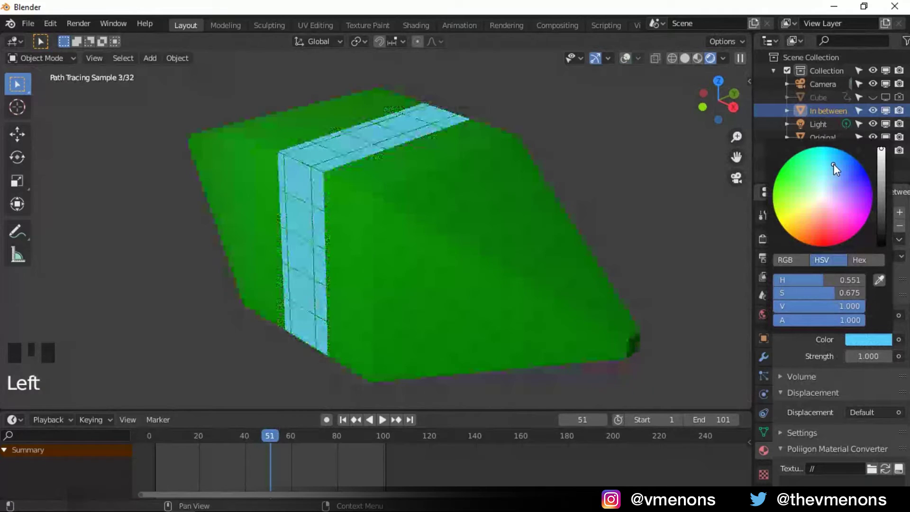
pyautogui.moveTo(882, 195)
pyautogui.mouseDown()
pyautogui.moveTo(883, 206)
pyautogui.moveTo(882, 197)
pyautogui.mouseUp()
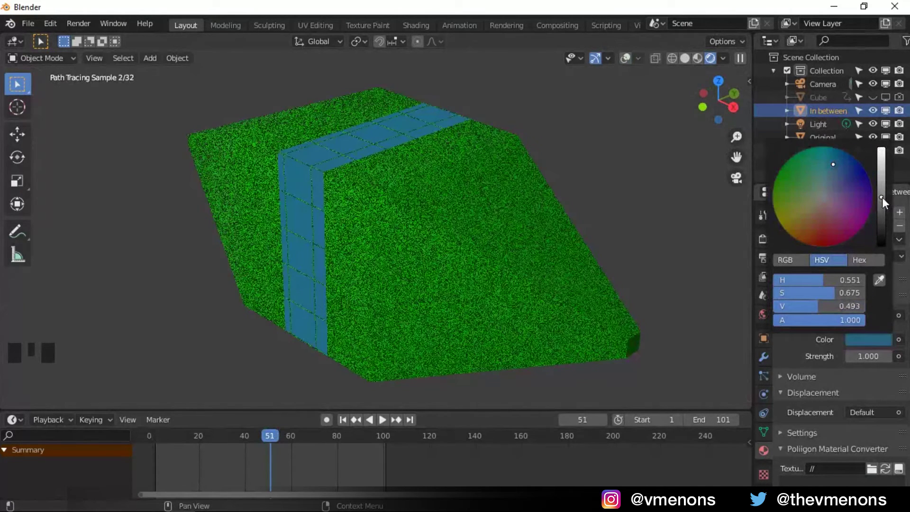
# Step: Set the band's emission strength to 0.2 and darken its blue to H 0.551, S 0.675, V 0.473
pyautogui.click(872, 357)
pyautogui.write('0')
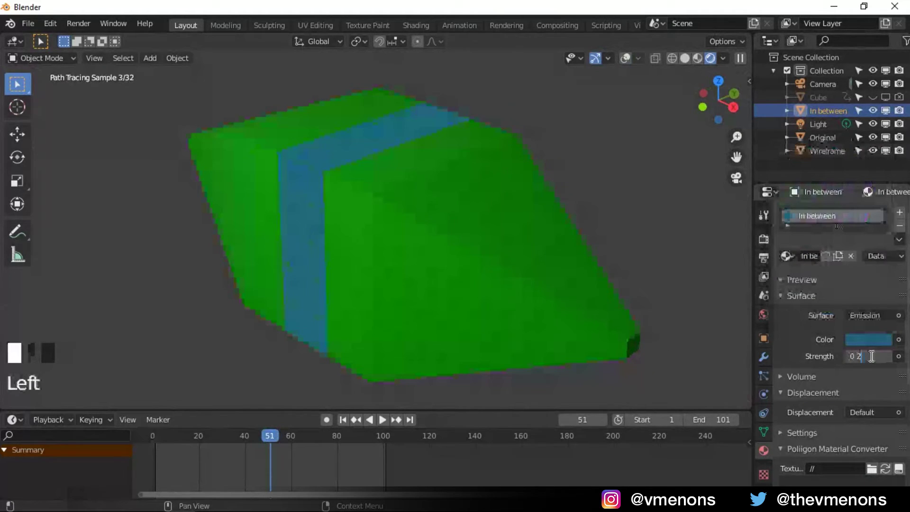
pyautogui.write('.2')
pyautogui.press('Return')
pyautogui.click(876, 341)
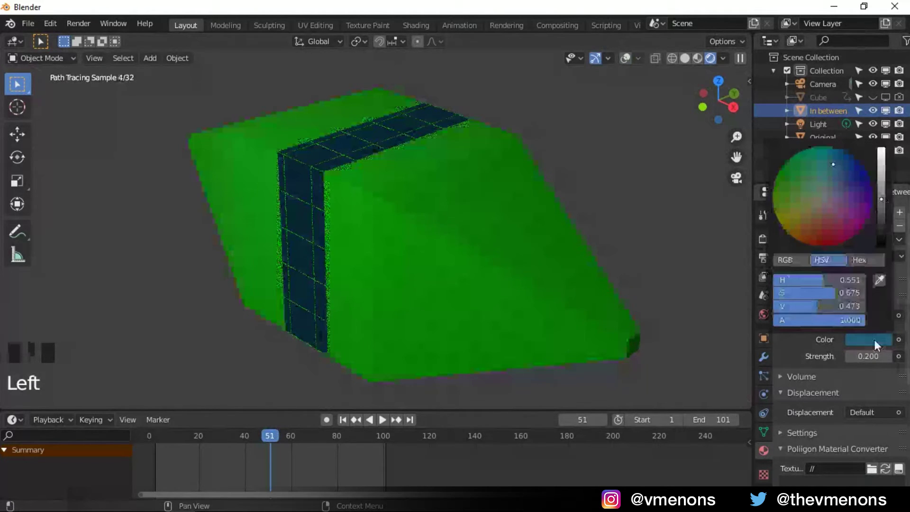
pyautogui.moveTo(881, 188); pyautogui.dragTo(887, 184)
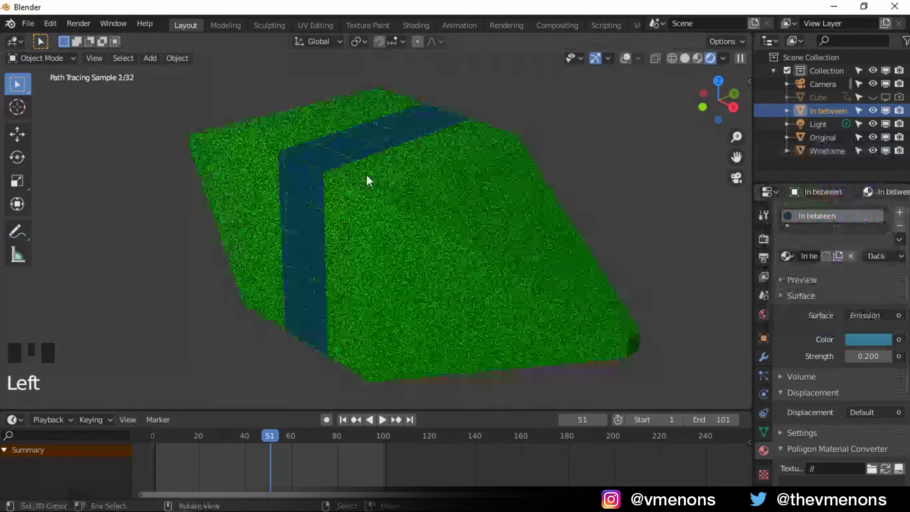
pyautogui.click(830, 152)
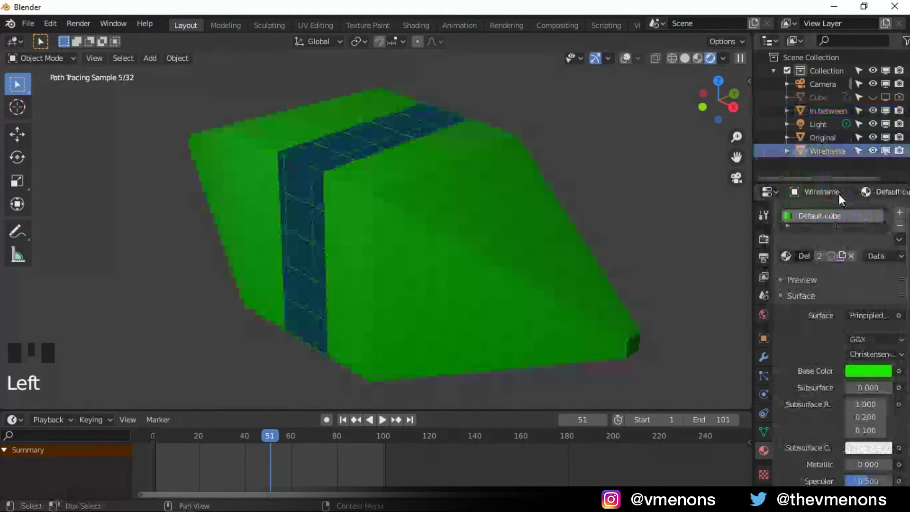
# Step: Make the Wireframe's own 'Wireframe emission' material a cyan (H 0.547) Emission at strength 10
pyautogui.click(819, 260)
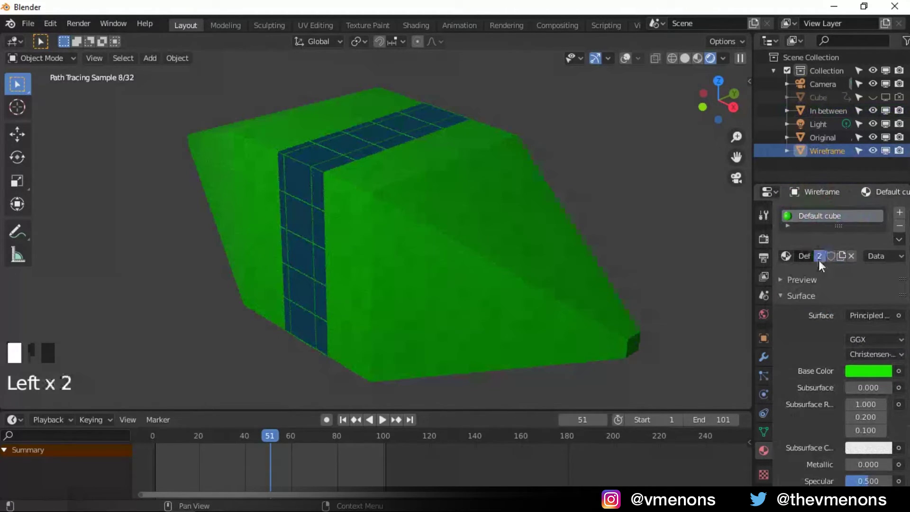
pyautogui.click(819, 259)
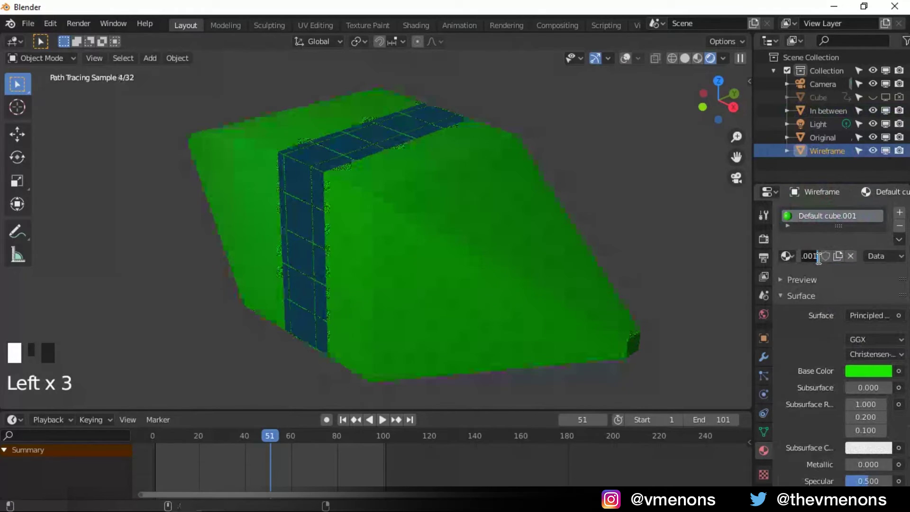
pyautogui.write('Wireframe')
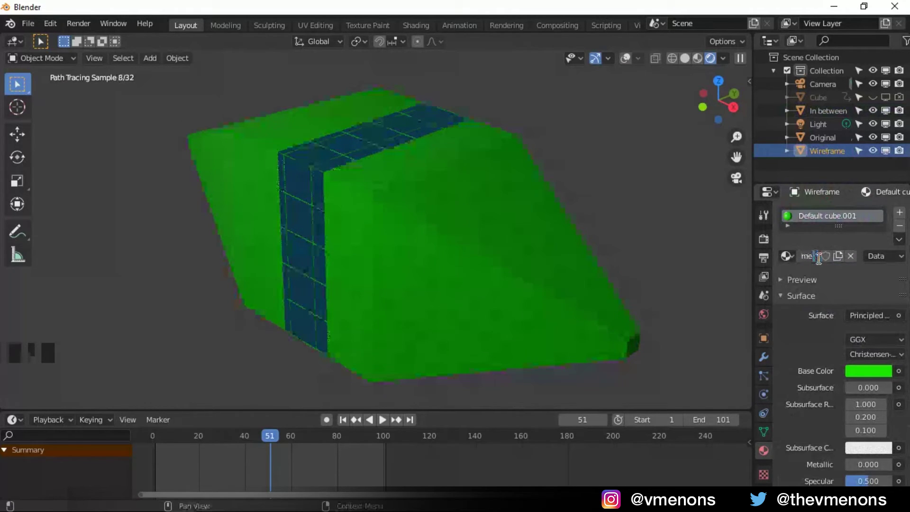
pyautogui.press('Return')
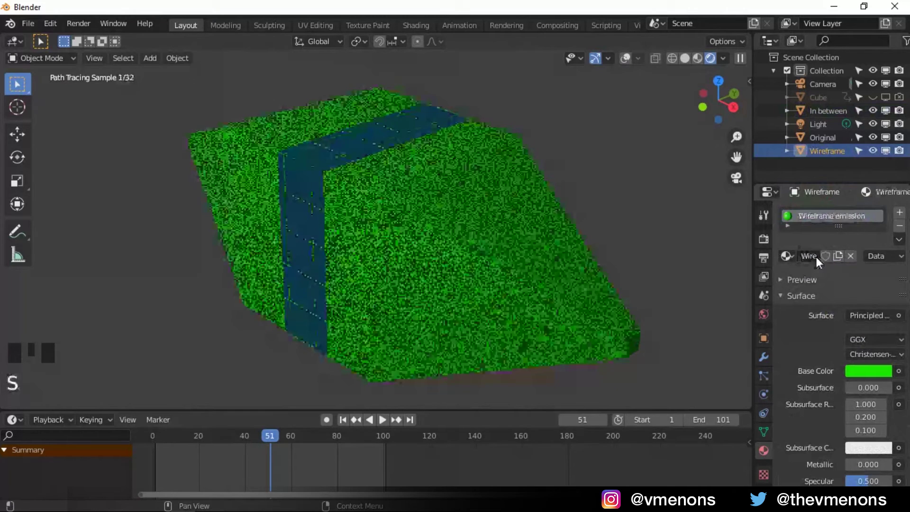
pyautogui.click(868, 314)
pyautogui.click(753, 51)
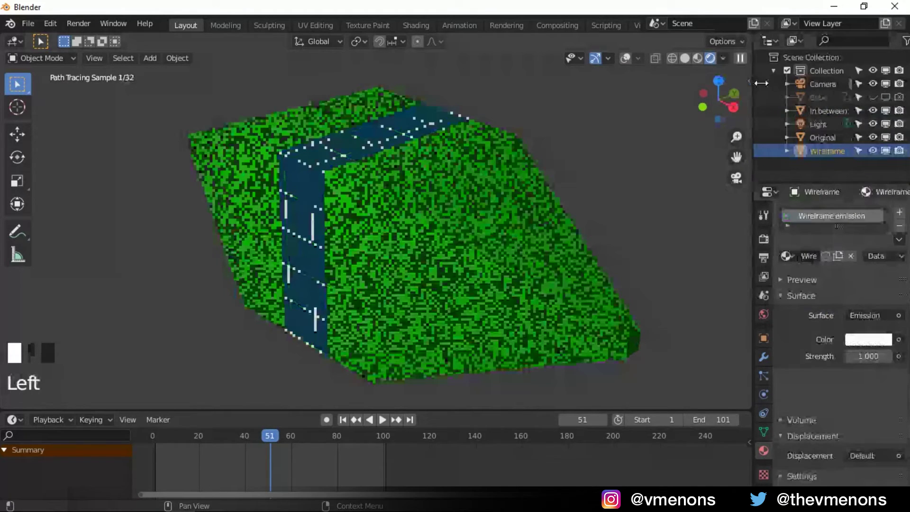
pyautogui.click(858, 339)
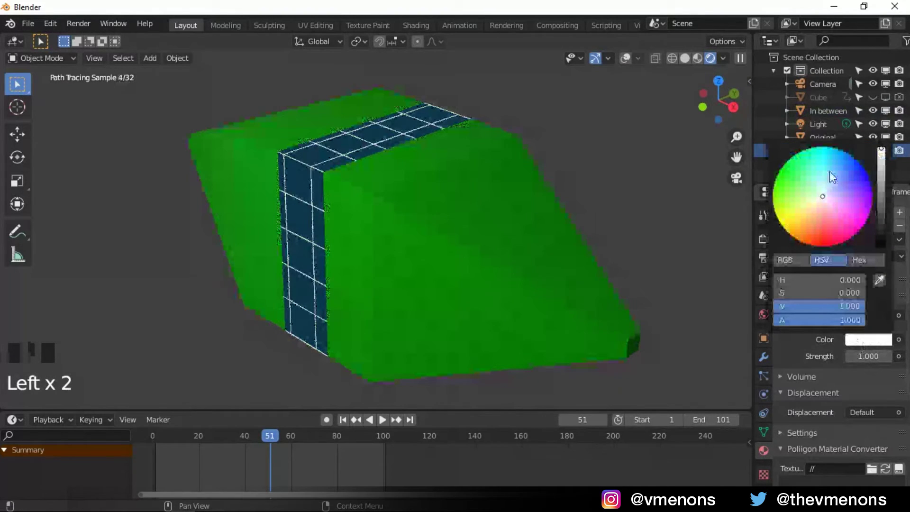
pyautogui.moveTo(830, 171); pyautogui.dragTo(839, 140)
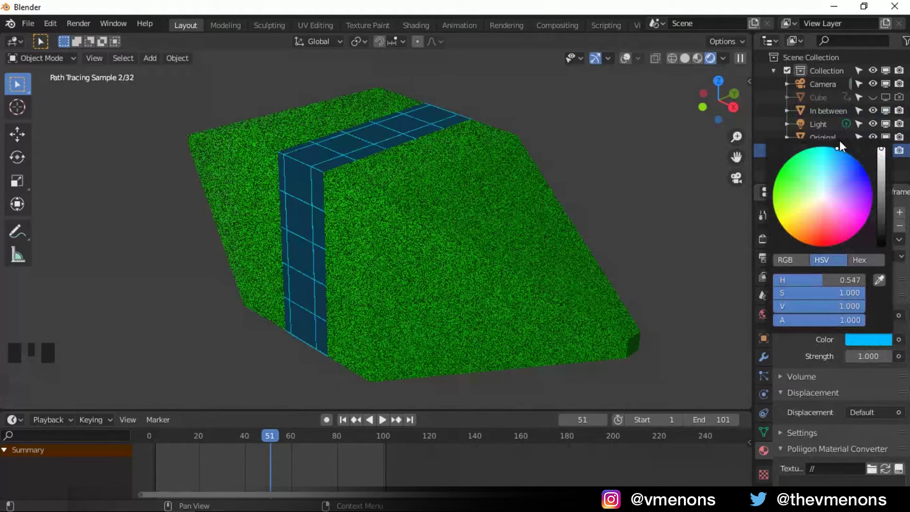
pyautogui.click(868, 356)
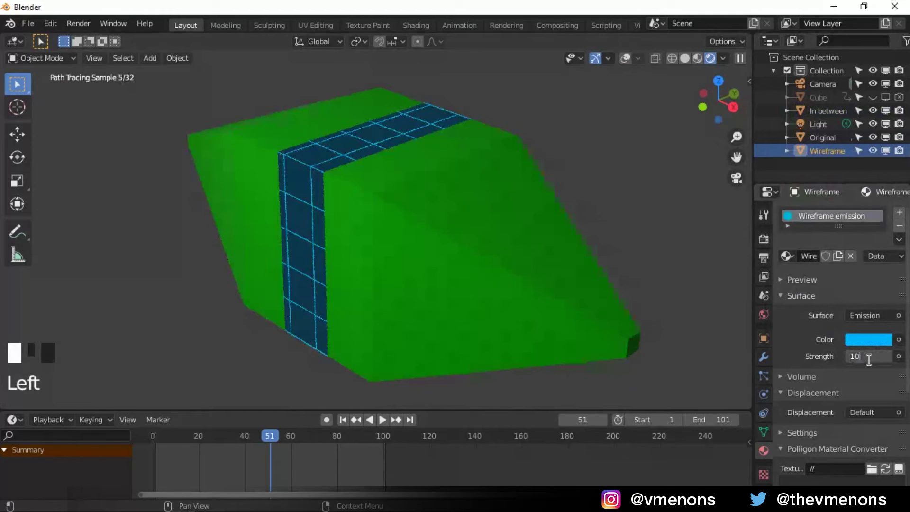
pyautogui.press('Return')
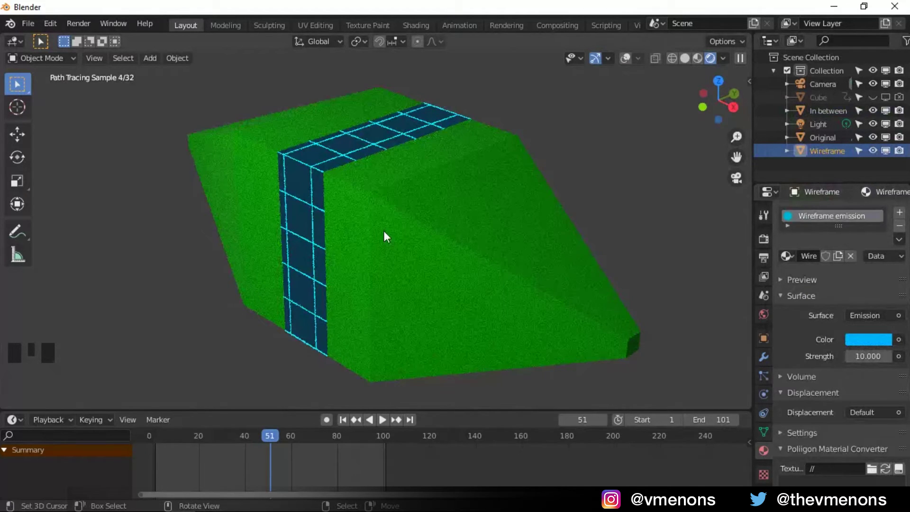
# Step: Set the World strength to 0 for a black background, and enable Bloom in Eevee
pyautogui.click(764, 314)
pyautogui.click(848, 310)
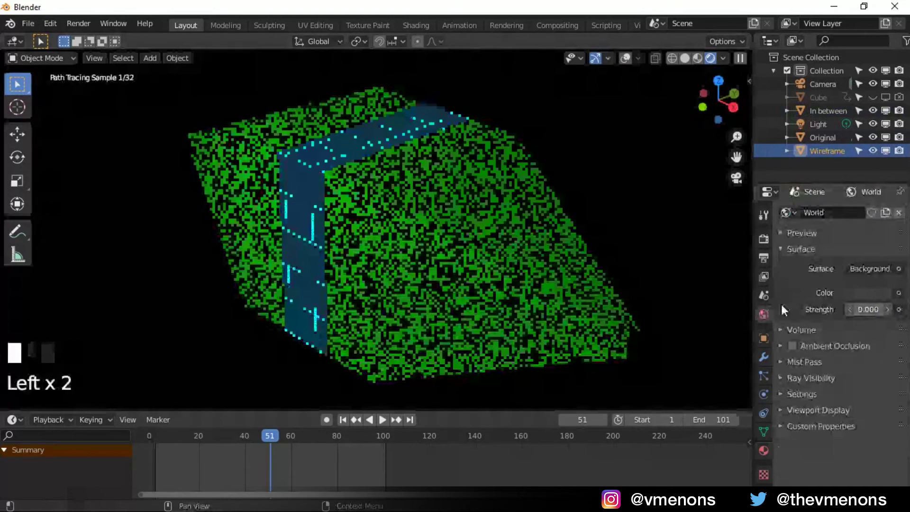
pyautogui.scroll(-1, 489, 265)
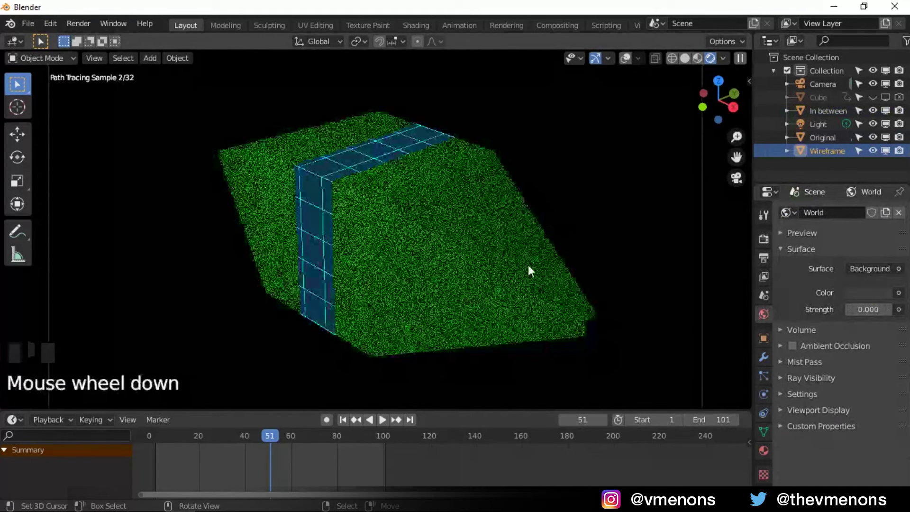
pyautogui.click(763, 238)
pyautogui.click(868, 217)
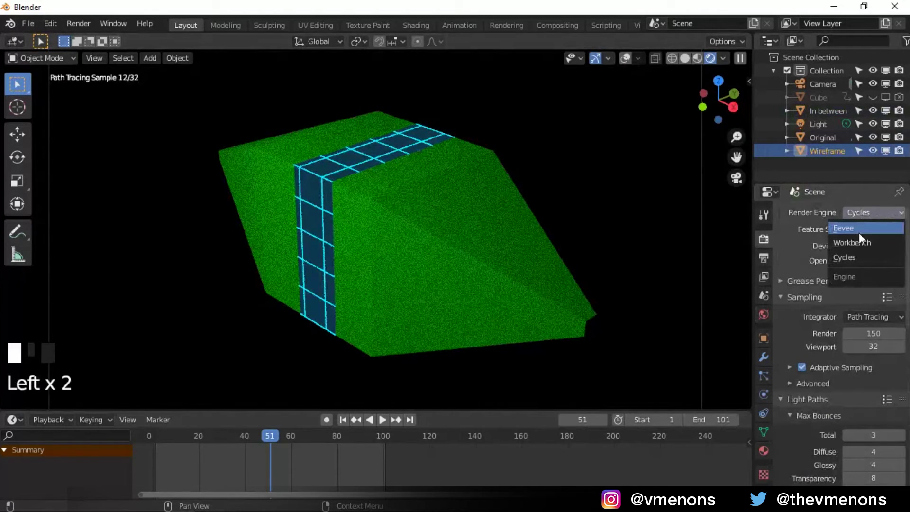
pyautogui.click(859, 232)
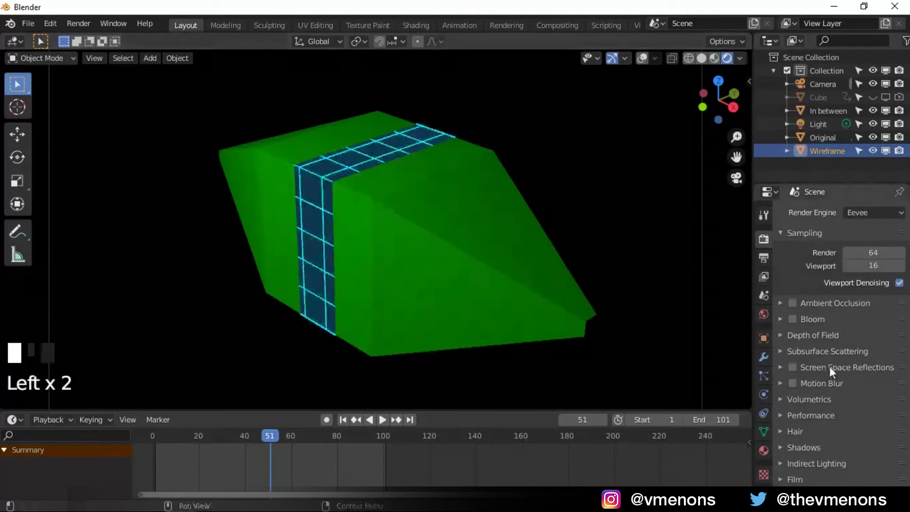
pyautogui.click(799, 317)
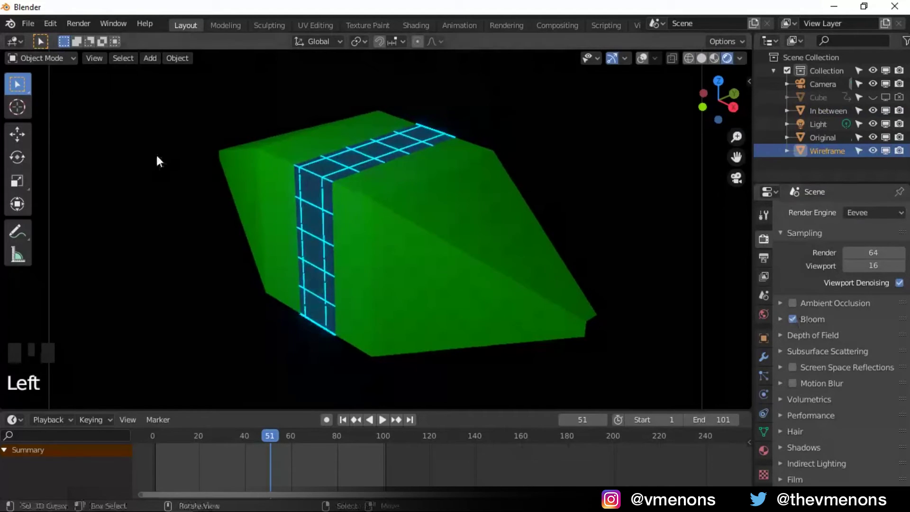
# Step: View the crystal through the camera and switch the render engine back to Cycles
pyautogui.moveTo(156, 156); pyautogui.dragTo(476, 310, button='middle')
pyautogui.scroll(3, 333, 301)
pyautogui.scroll(-3, 563, 329)
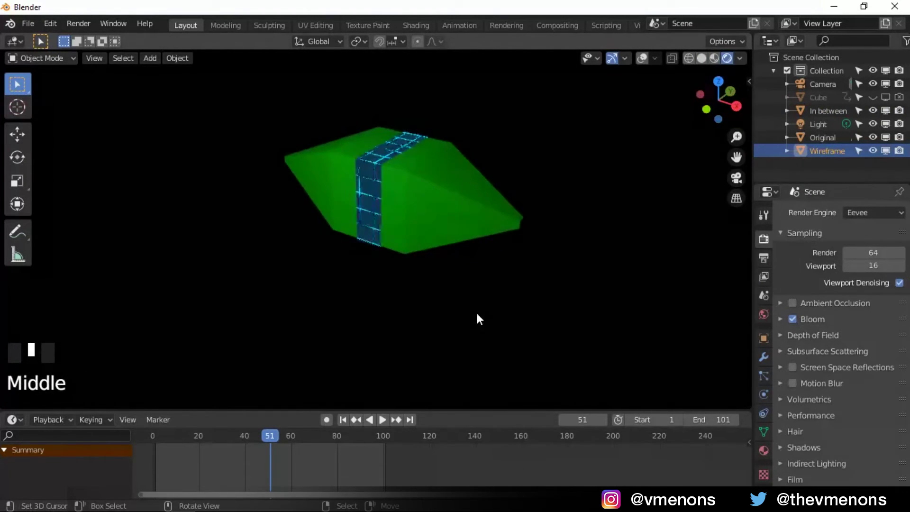
pyautogui.press('KP_0')
pyautogui.click(876, 214)
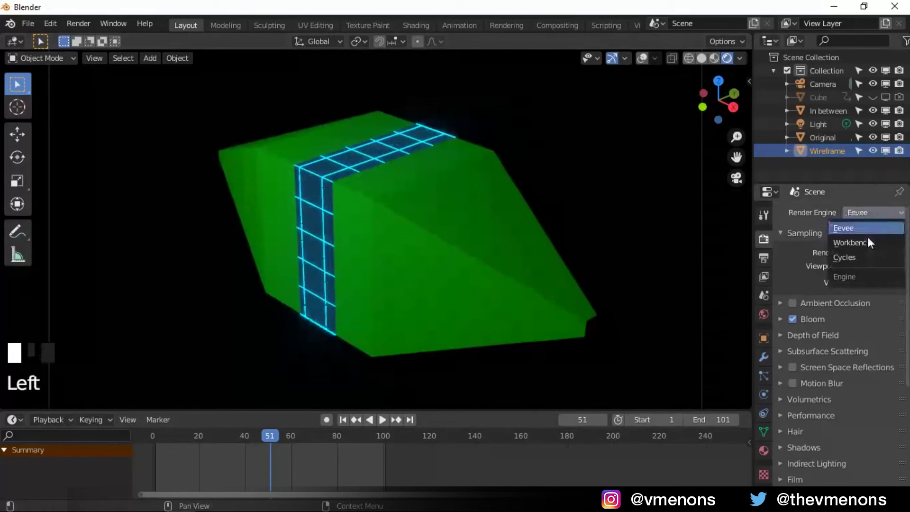
pyautogui.click(866, 260)
pyautogui.scroll(-2, 464, 258)
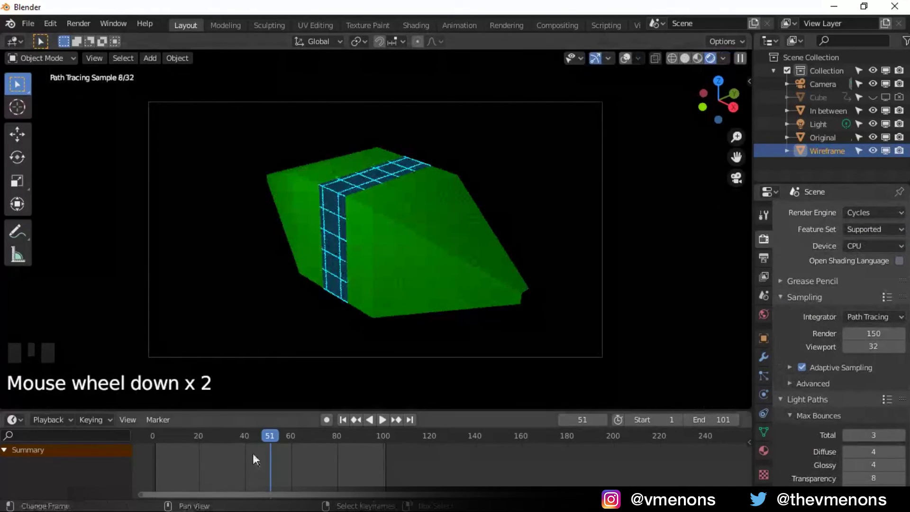
# Step: Return to frame 1, set the render engine back to Eevee, and play the animation
pyautogui.moveTo(196, 433); pyautogui.dragTo(155, 435)
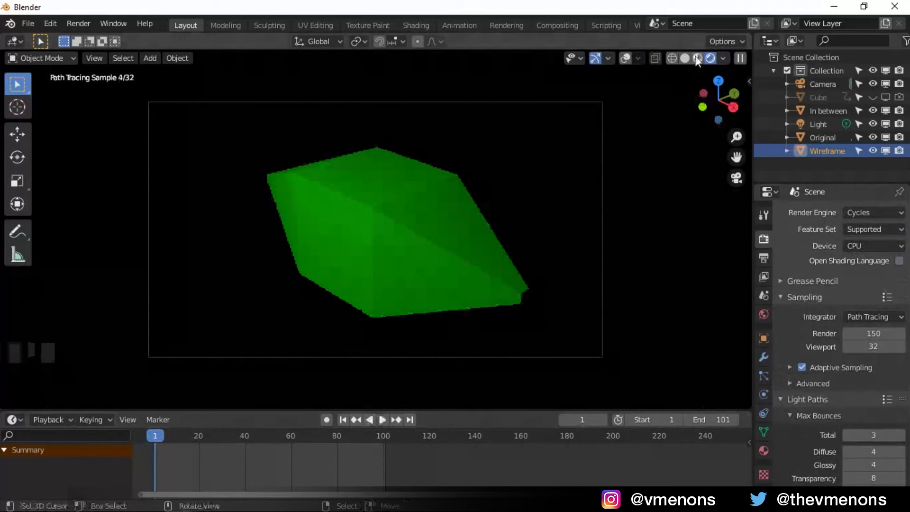
pyautogui.click(879, 213)
pyautogui.click(845, 238)
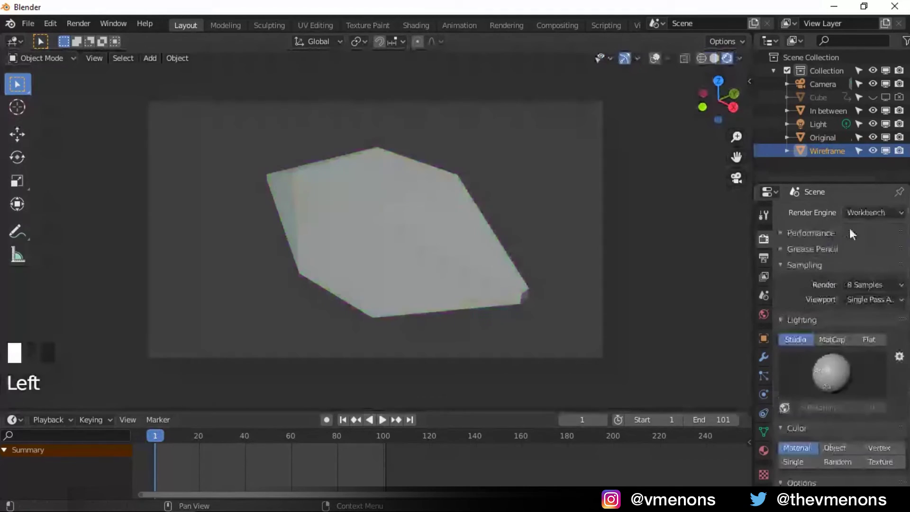
pyautogui.click(865, 214)
pyautogui.click(844, 228)
pyautogui.press('space')
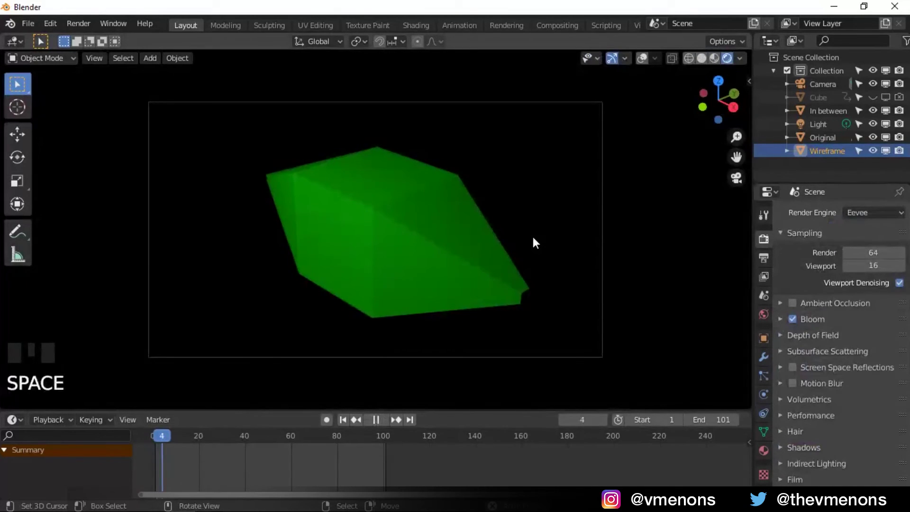